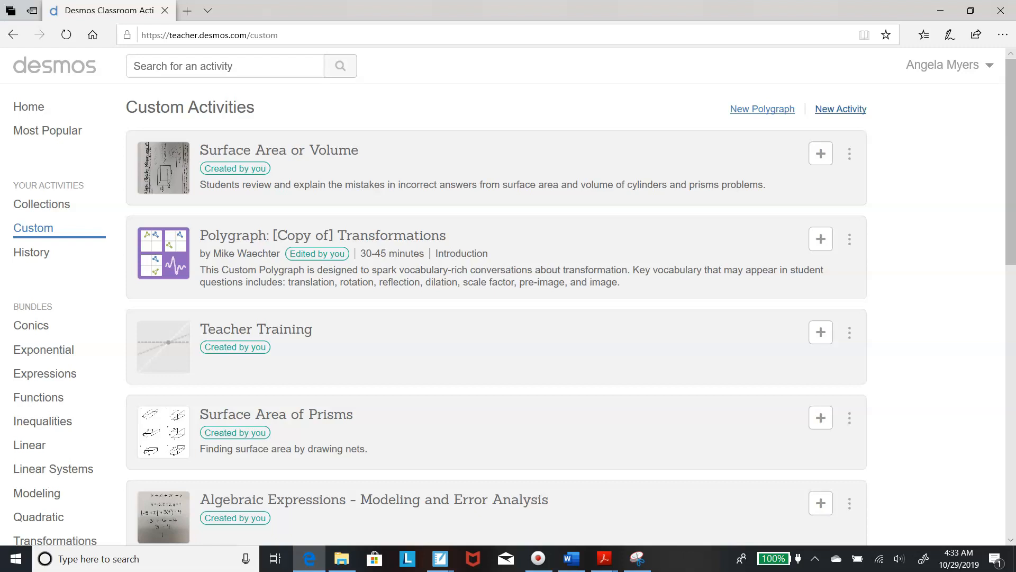
Step: Create a new activity titled "Two Step Equations" and start building it
double_click(852, 109)
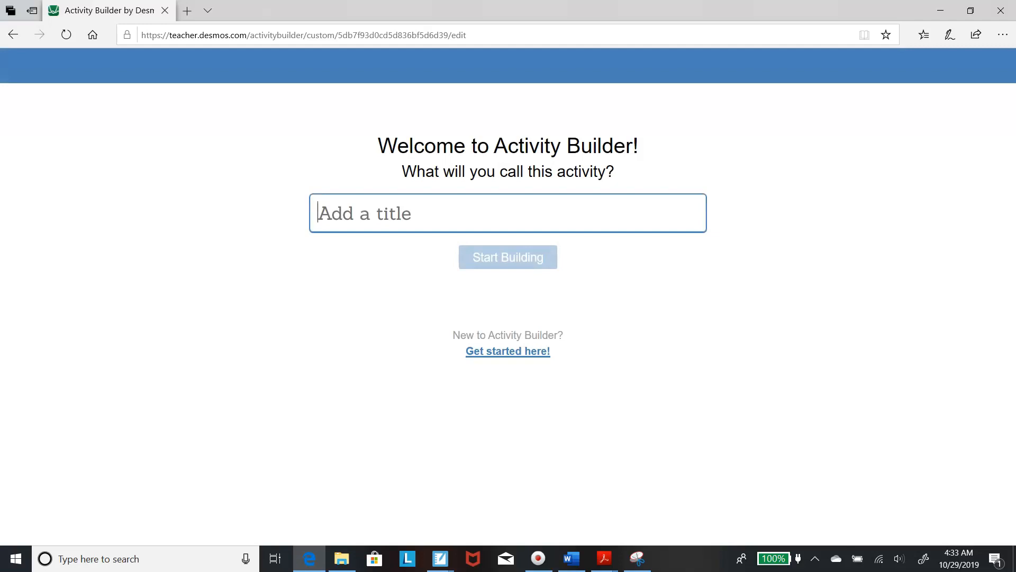
text(Two S)
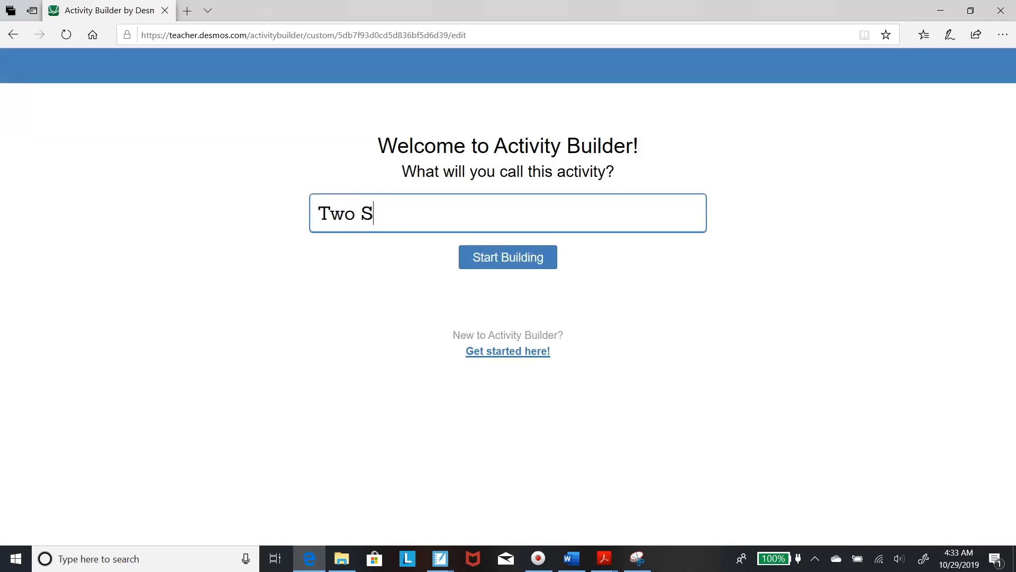
text(tep Equations)
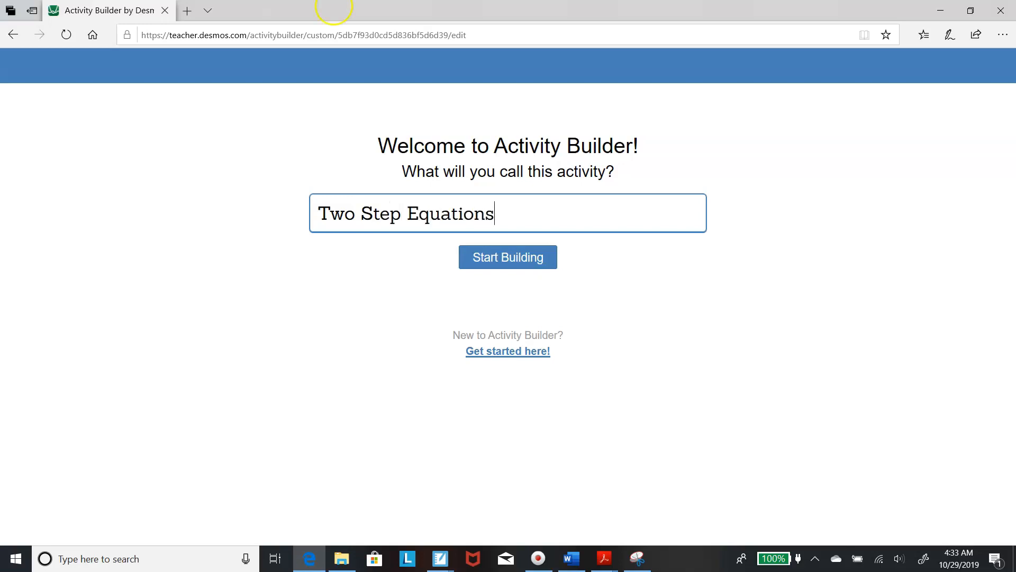
click(523, 263)
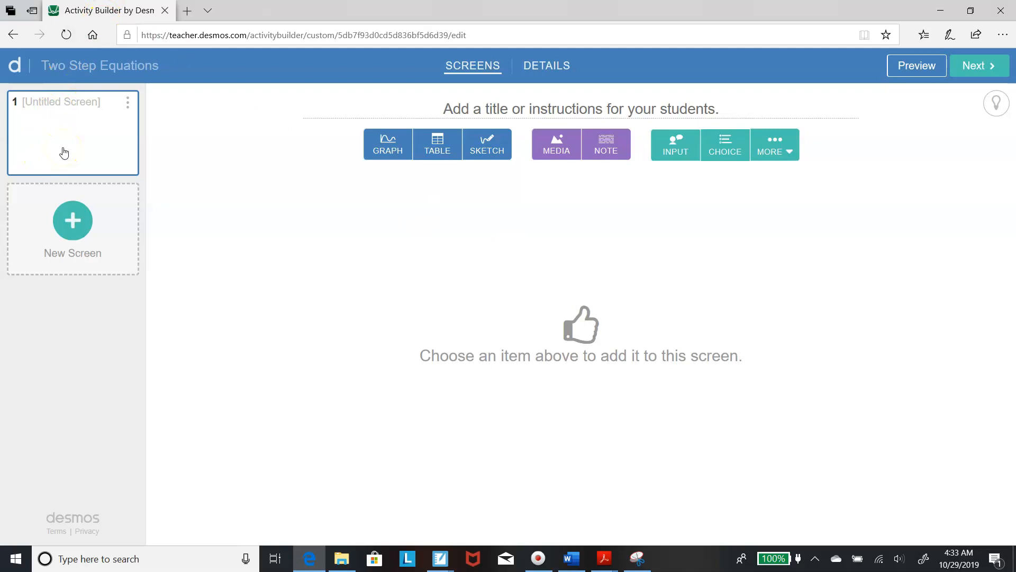
Step: Title the first screen "What is an equation?" and add a text input and a media component to it
click(448, 110)
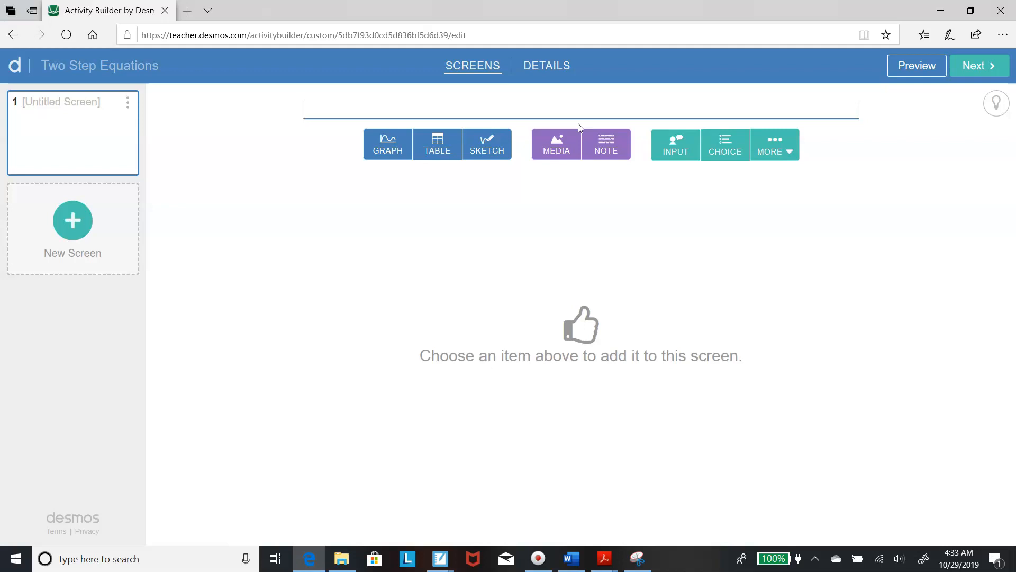
text(What is a)
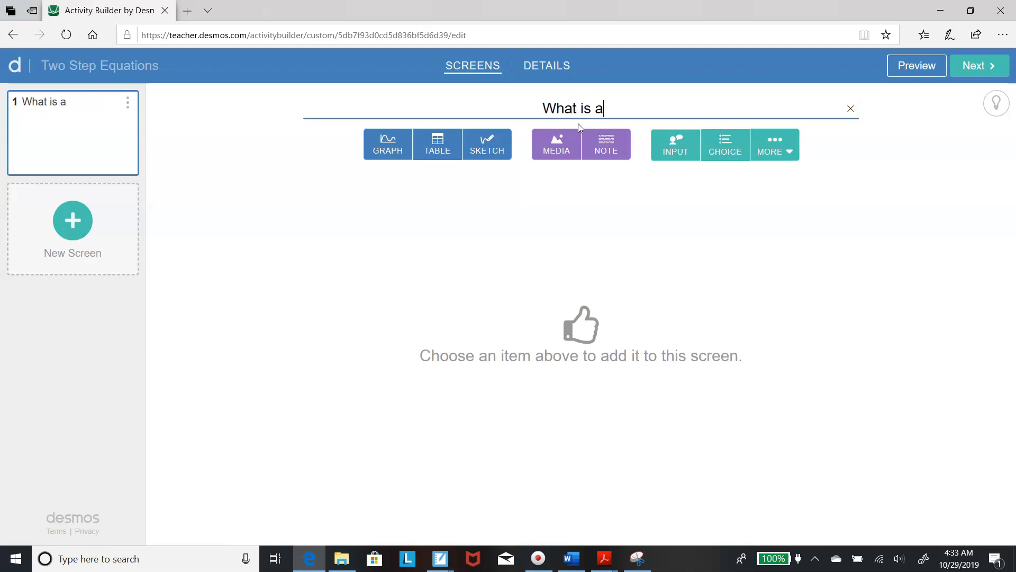
text(n equation?)
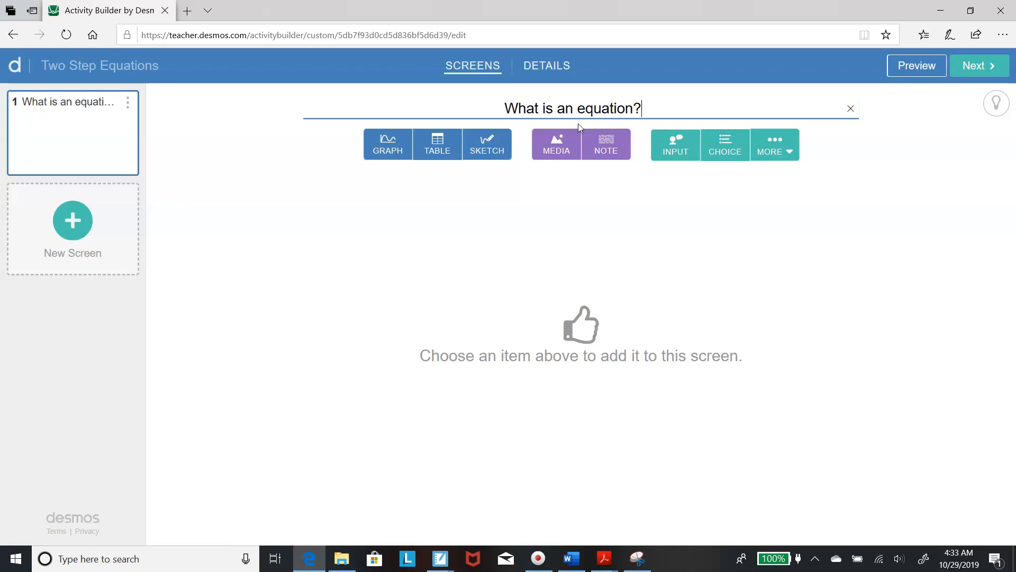
click(646, 120)
click(671, 143)
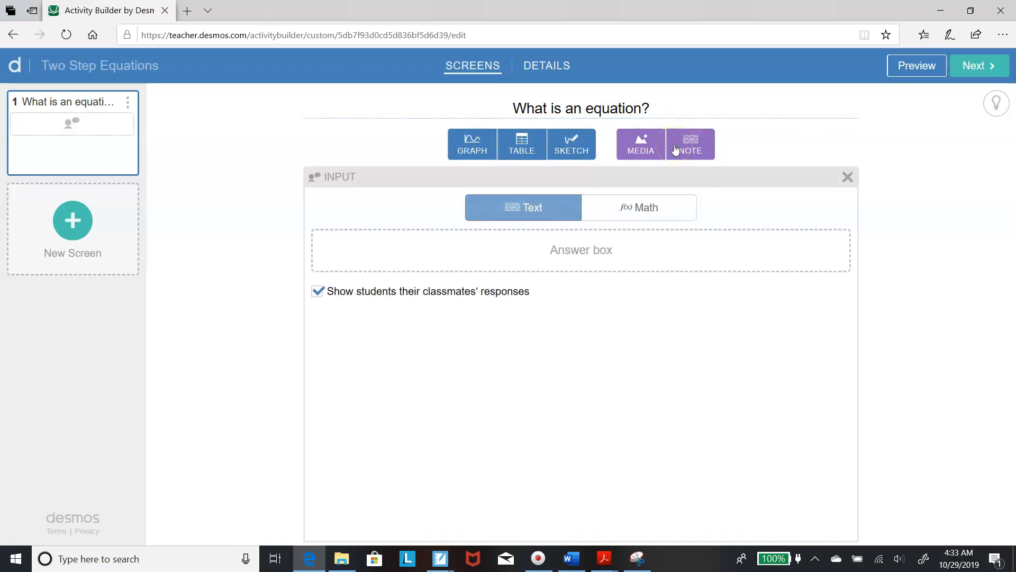
click(547, 209)
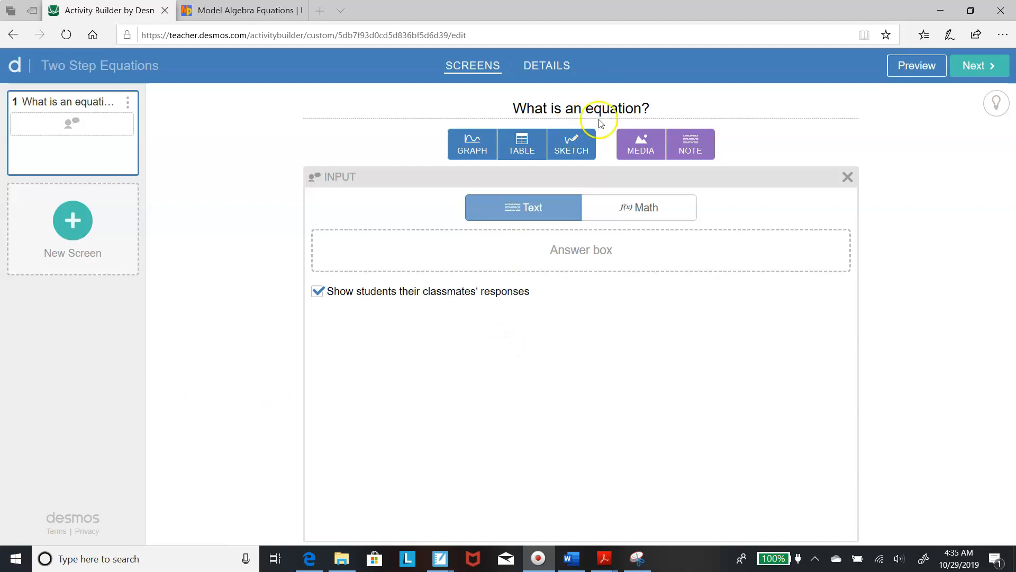
click(647, 137)
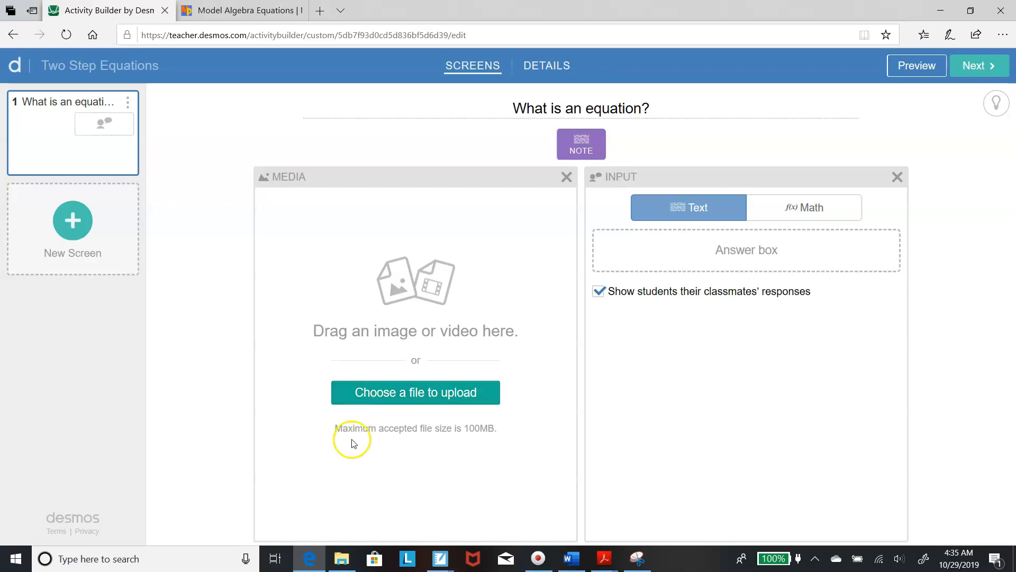
Step: Switch to the Model Algebra page, start the 2 Steps activity and place five X tiles on the balance's left pan
click(220, 11)
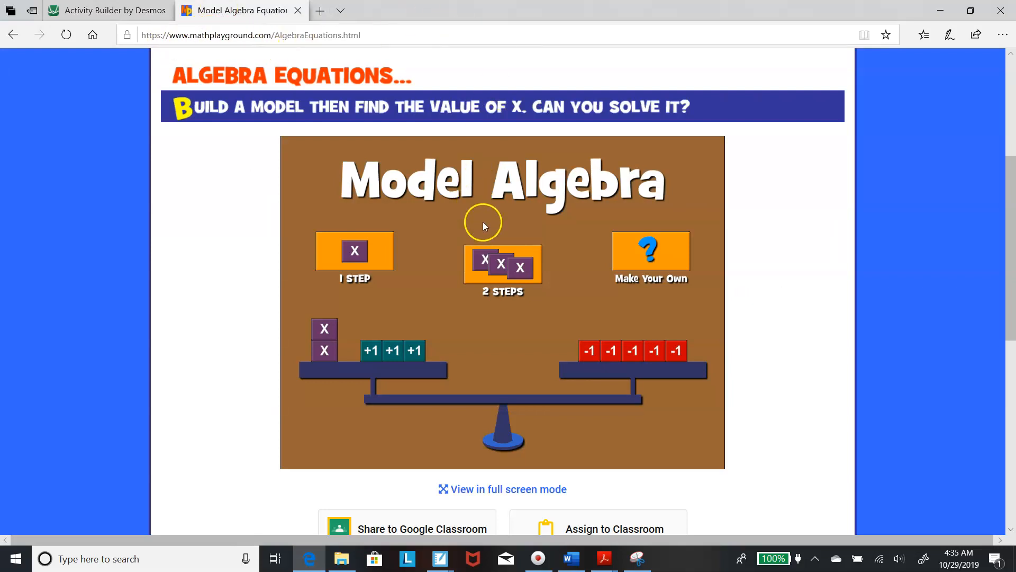
click(494, 266)
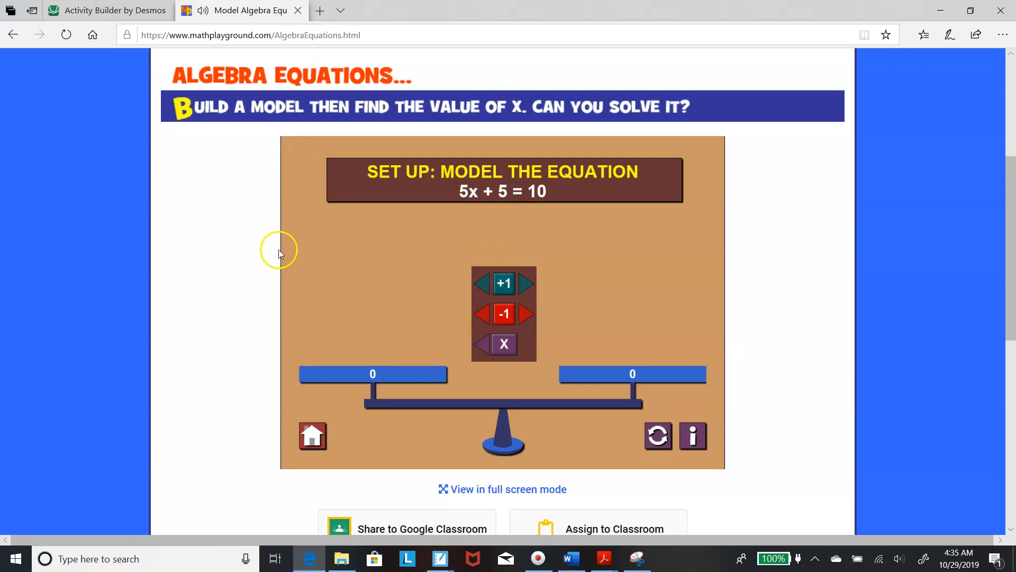
click(482, 345)
click(482, 346)
click(482, 346)
click(483, 346)
click(482, 346)
Step: Place five +1 tiles beside the X tiles on the balance's left pan to model 5x + 5
click(484, 286)
click(484, 285)
click(484, 285)
click(483, 285)
click(484, 285)
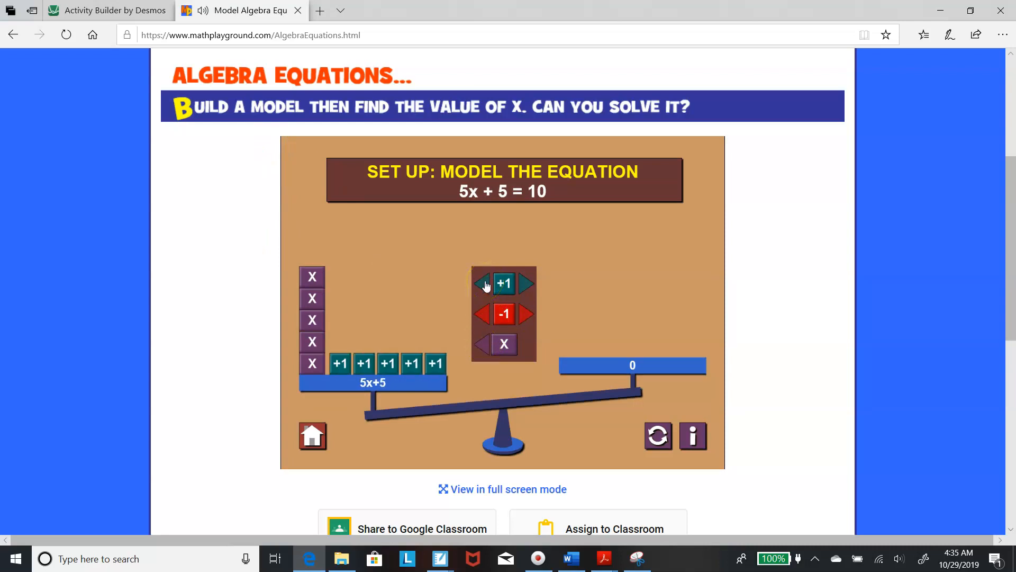
click(483, 285)
click(435, 363)
click(503, 312)
Step: Place ten +1 tiles on the balance's right pan to complete the model of 5x + 5 = 10
click(526, 285)
click(525, 285)
click(525, 285)
click(525, 285)
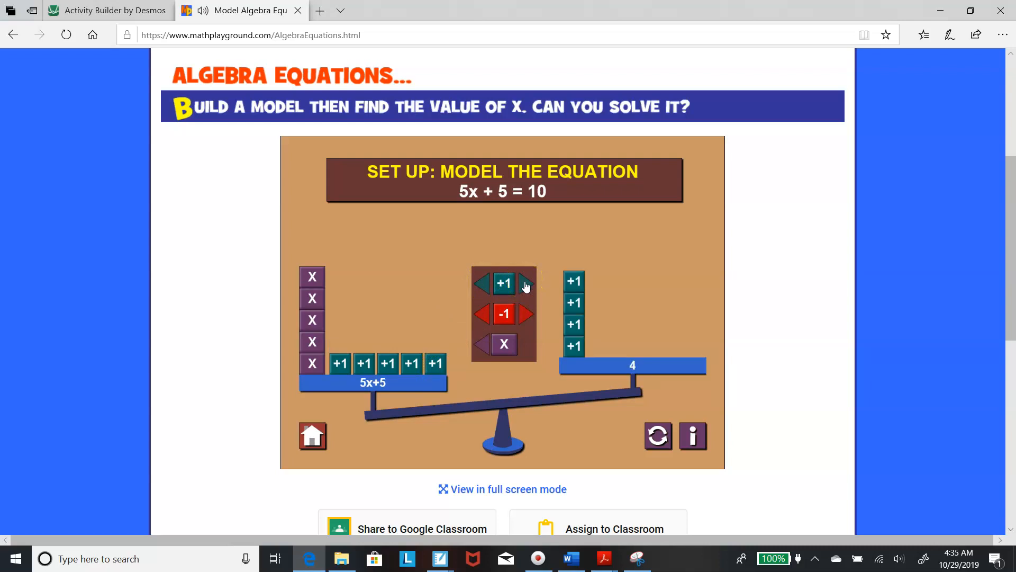
click(526, 284)
click(525, 285)
click(526, 285)
click(526, 285)
click(525, 284)
click(526, 285)
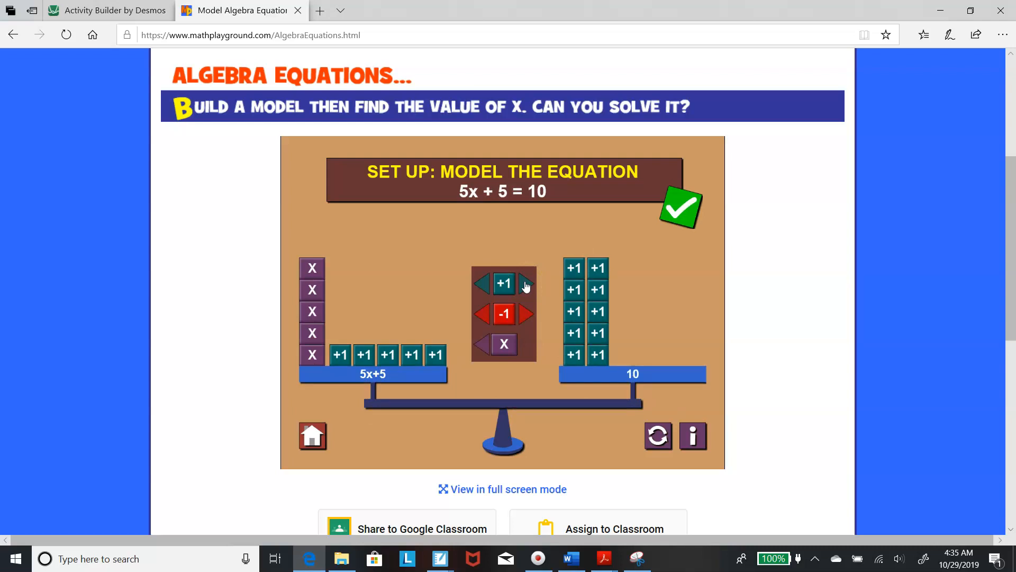
Step: Open a fresh Snipping Tool window and capture the balance model below the equation heading
click(637, 562)
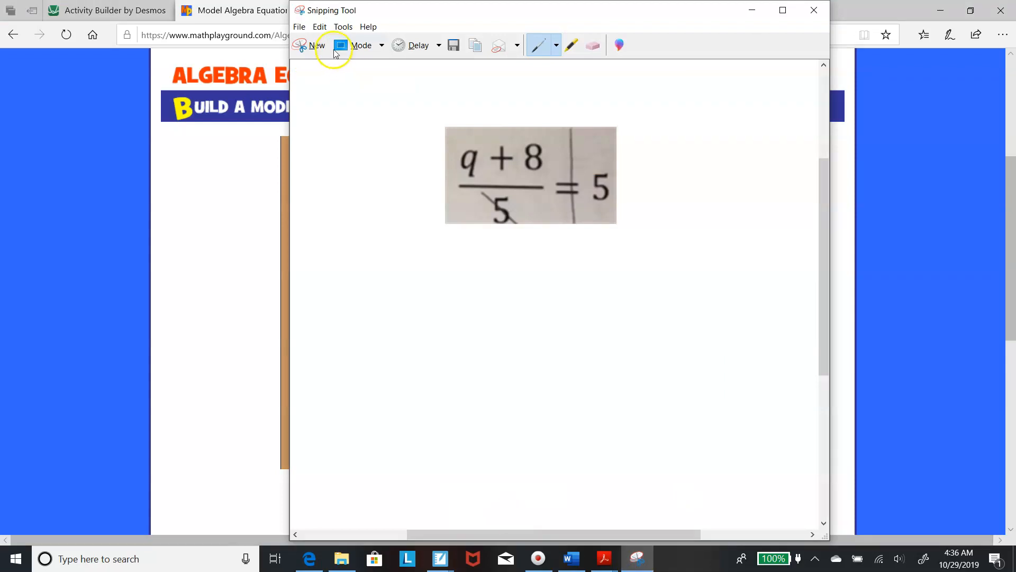
click(814, 10)
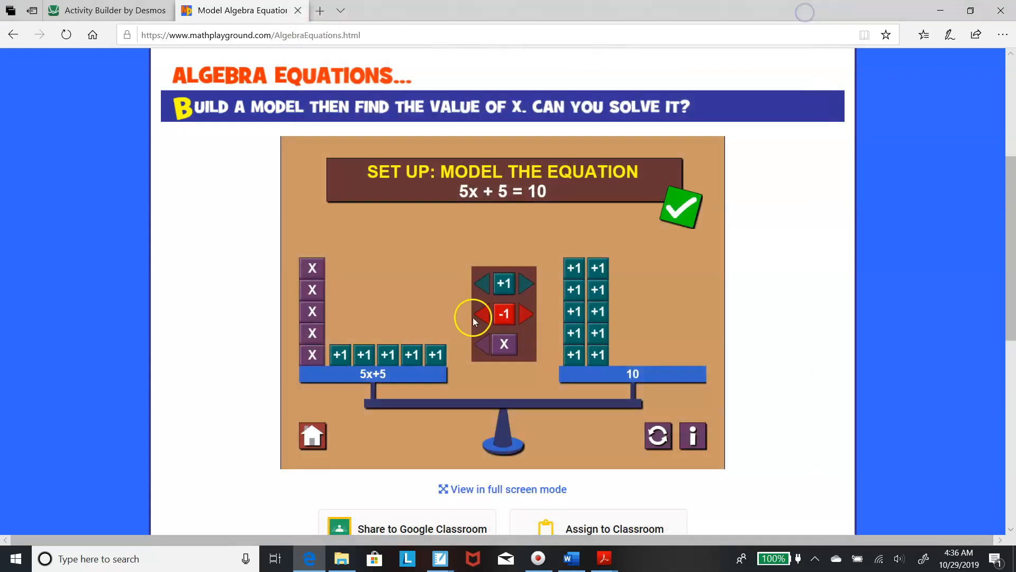
click(131, 560)
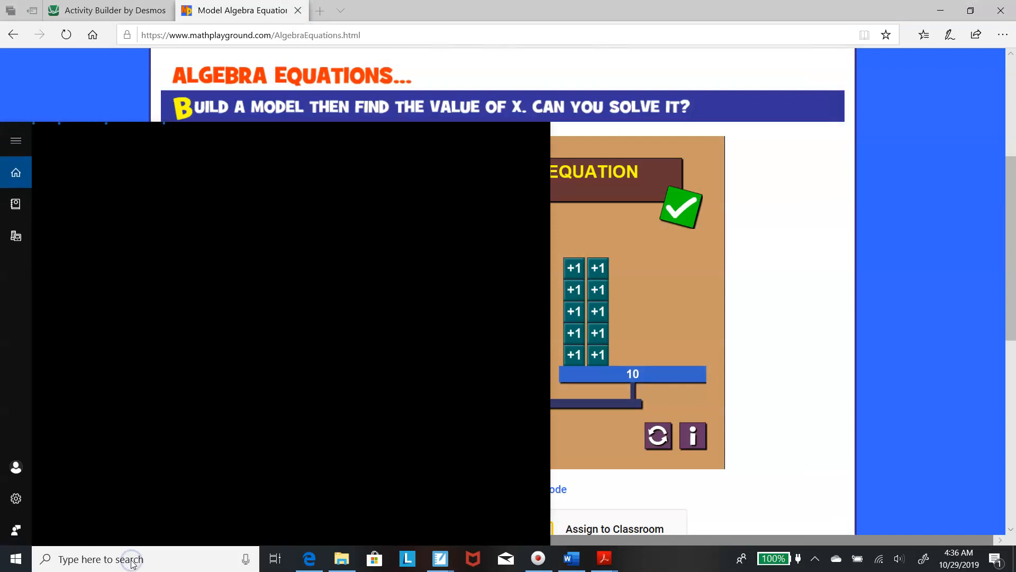
text(snippin)
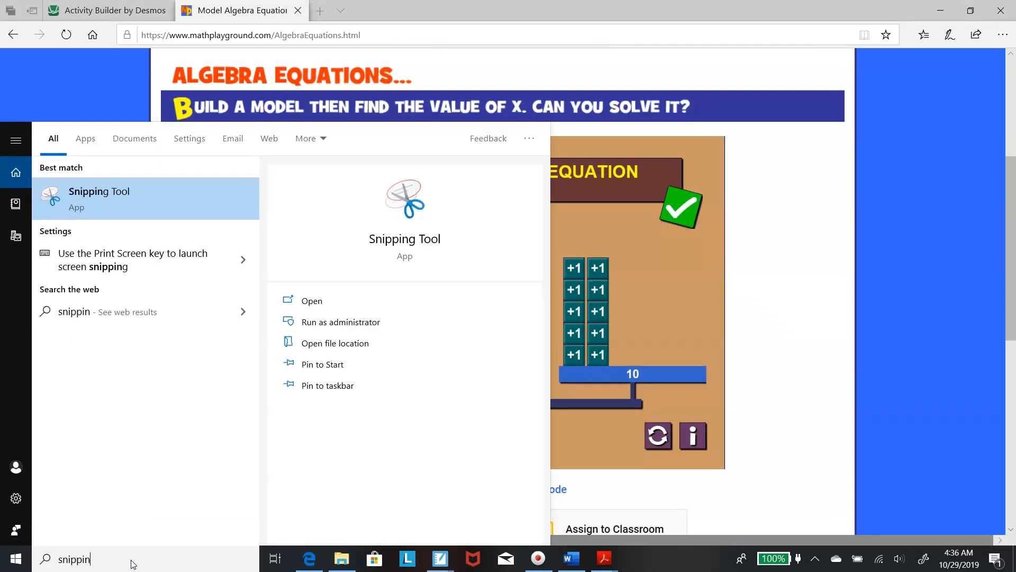
click(145, 212)
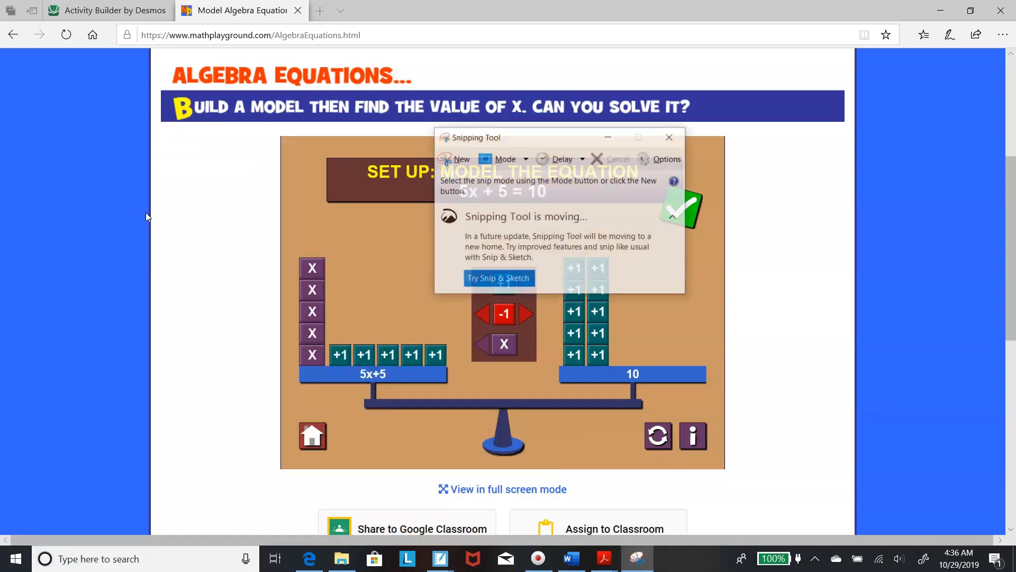
click(459, 160)
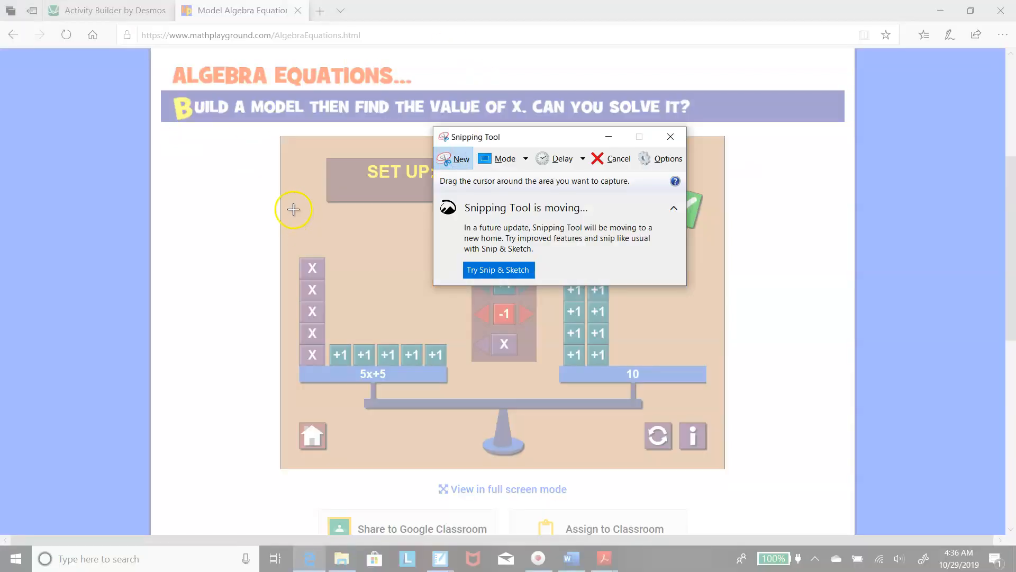
drag(294, 203, 715, 464)
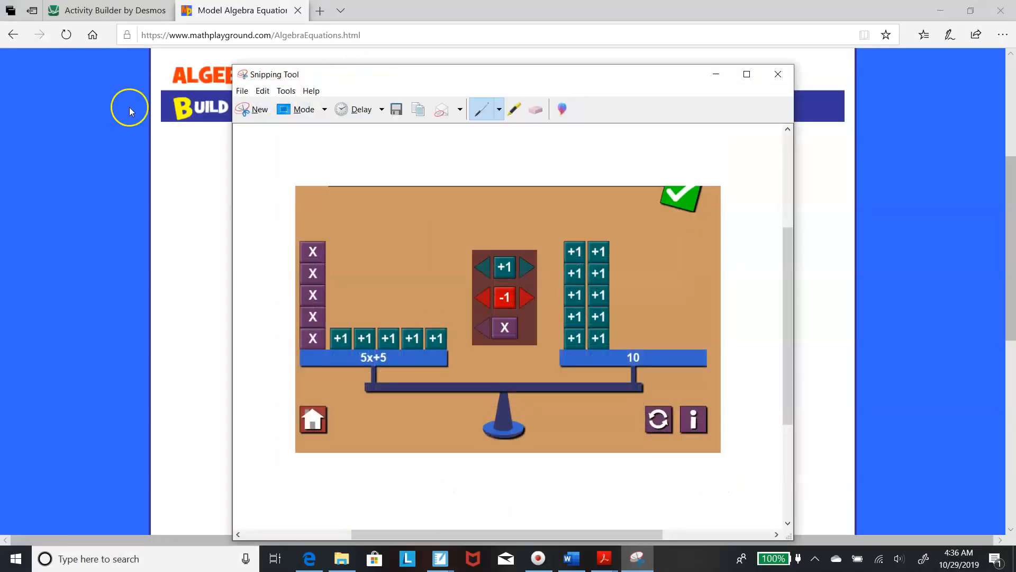
Step: Save the snip to the Desktop as a PNG file named "equation"
click(243, 92)
click(255, 122)
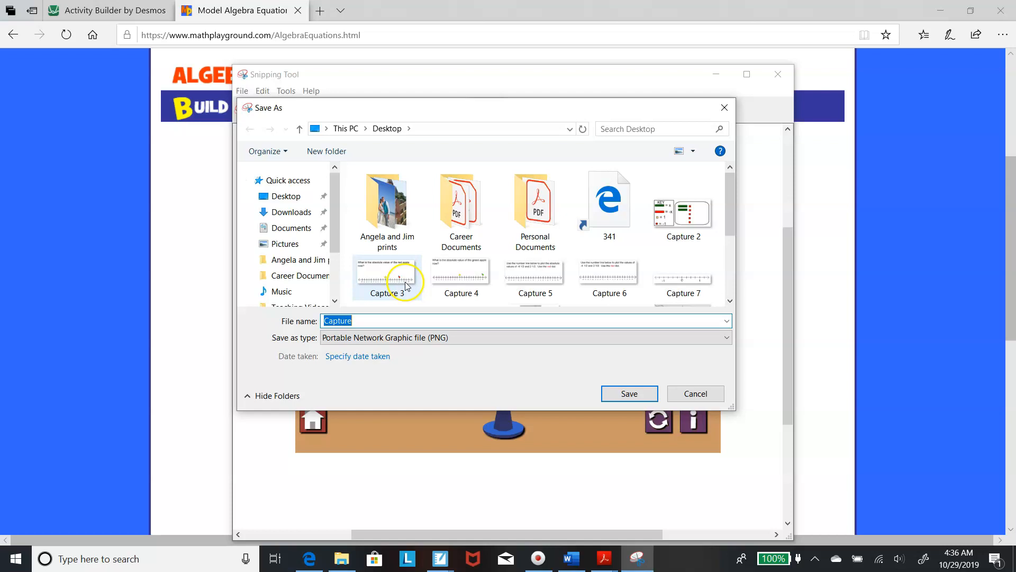
drag(396, 323, 178, 342)
text(equation)
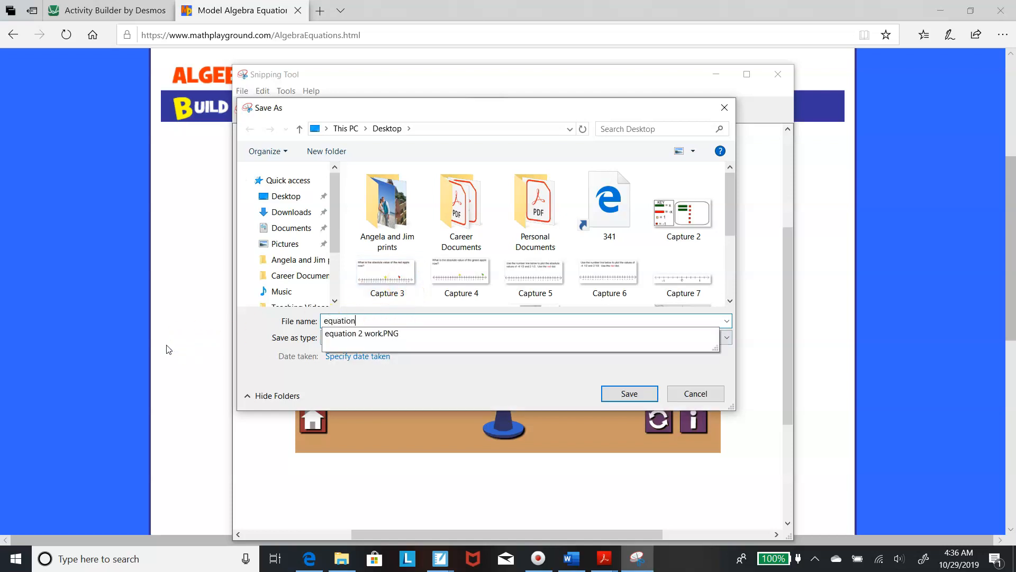
key(Return)
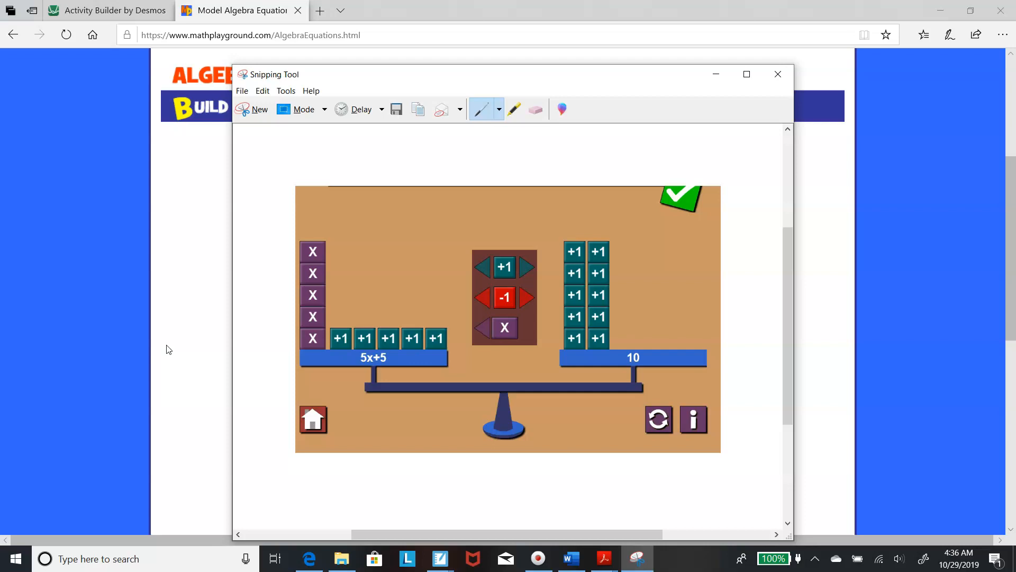
Step: Upload the "equation" image from the Desktop to the first activity screen's media component and preview the student view
click(83, 17)
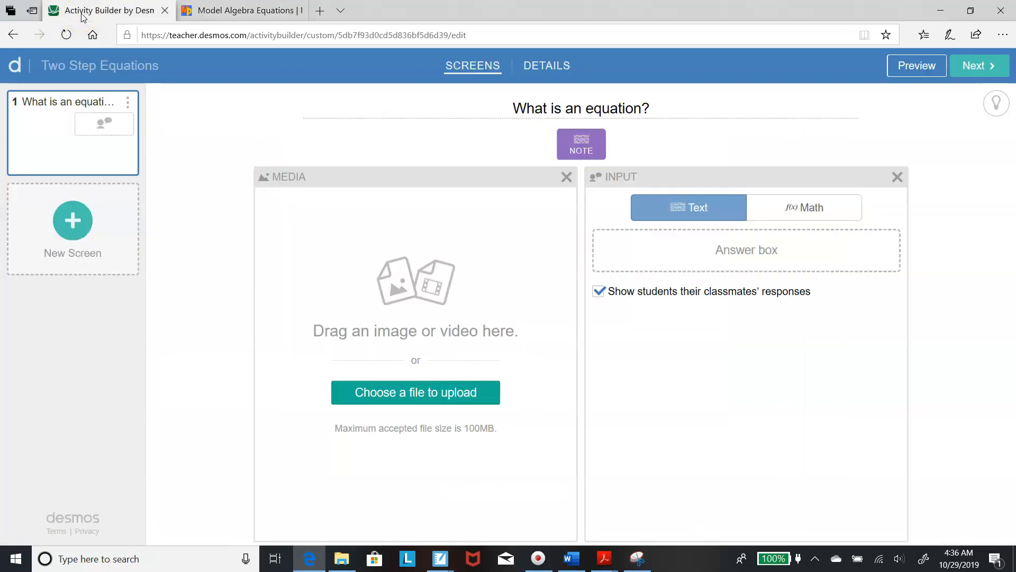
click(354, 393)
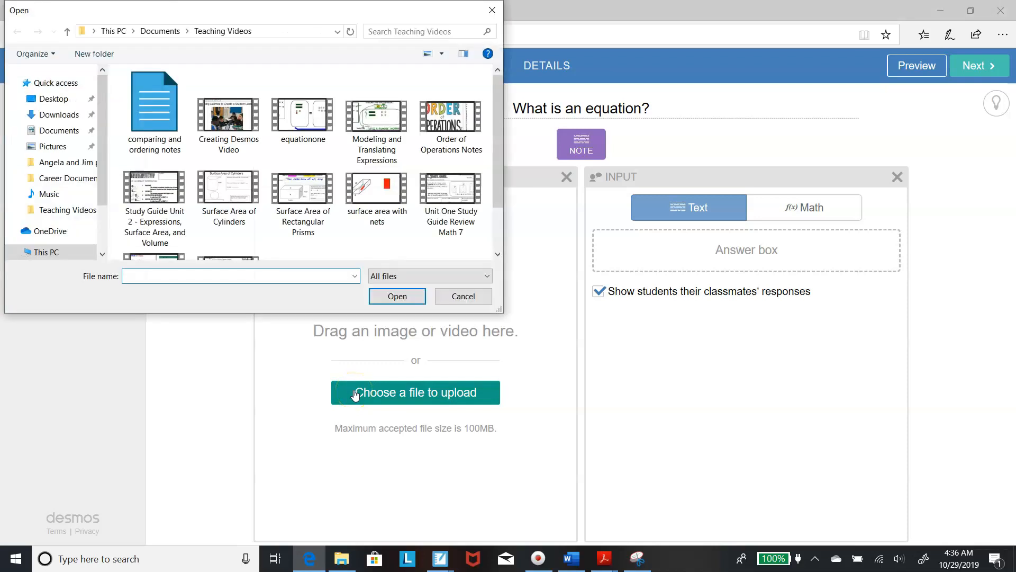
click(46, 102)
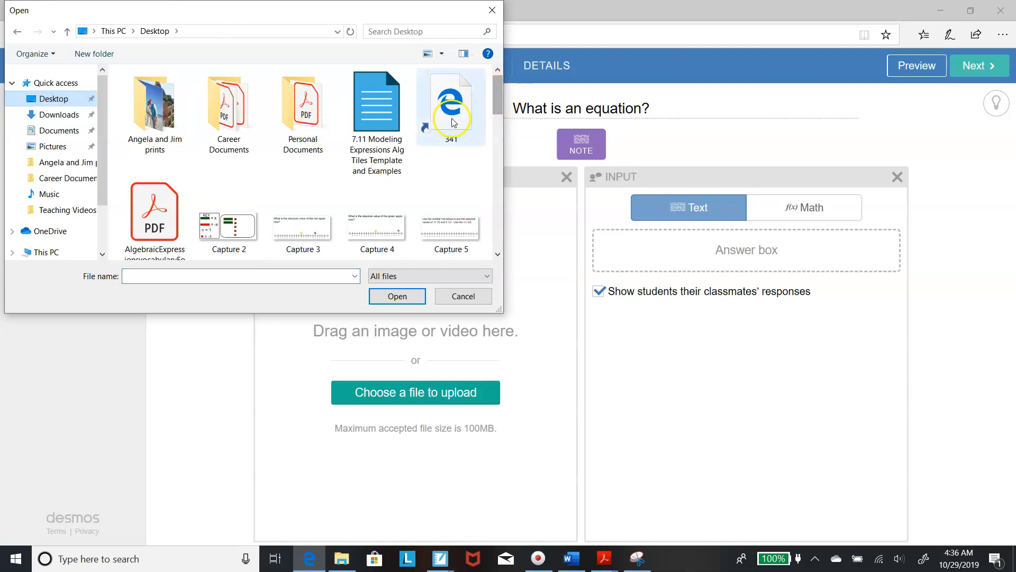
drag(498, 97, 487, 164)
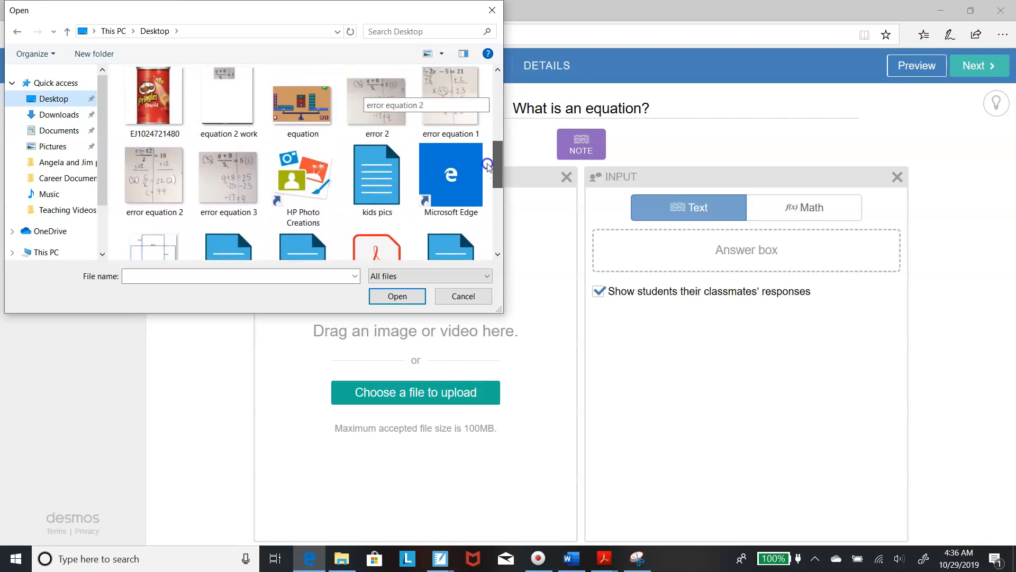
double_click(306, 122)
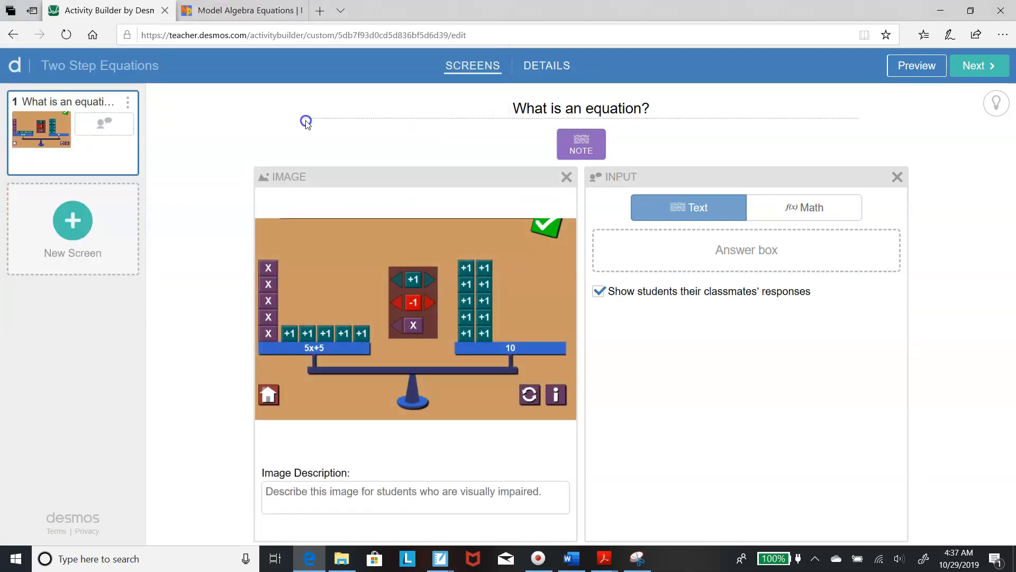
click(921, 66)
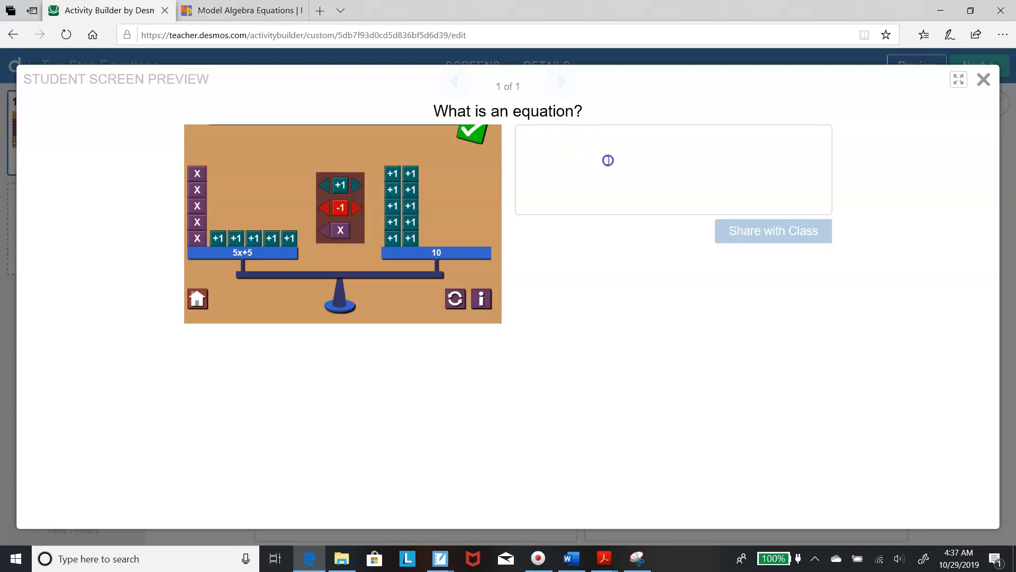
click(984, 82)
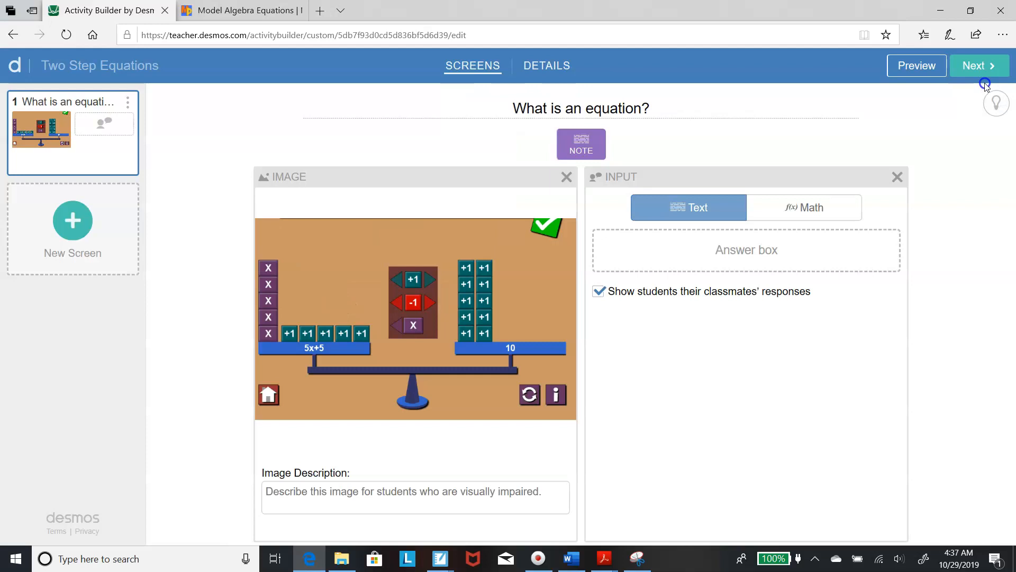
Step: Add a second screen with a media component and upload the "equationone" video from the Teaching Videos folder
click(72, 252)
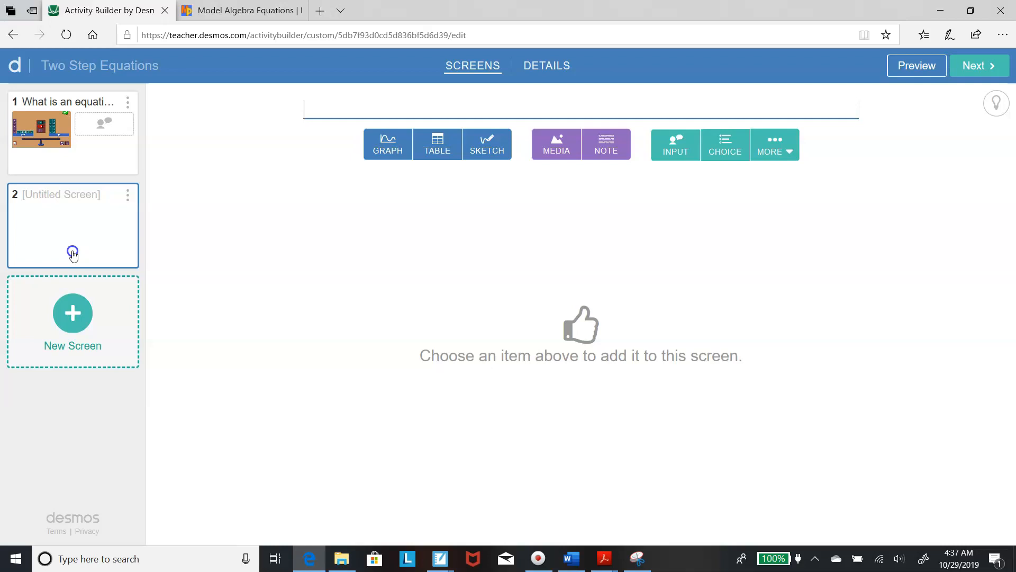
click(556, 152)
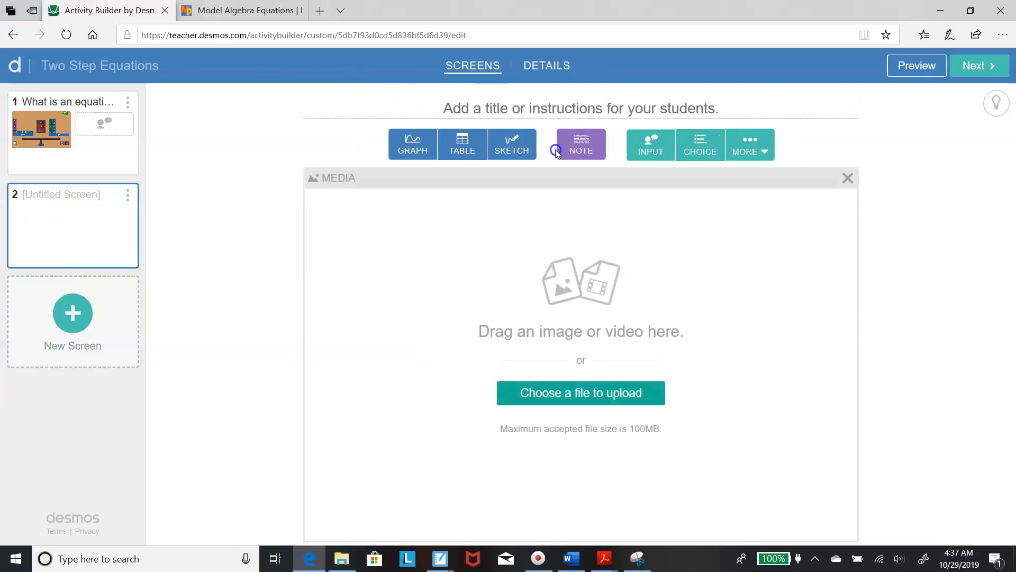
click(561, 397)
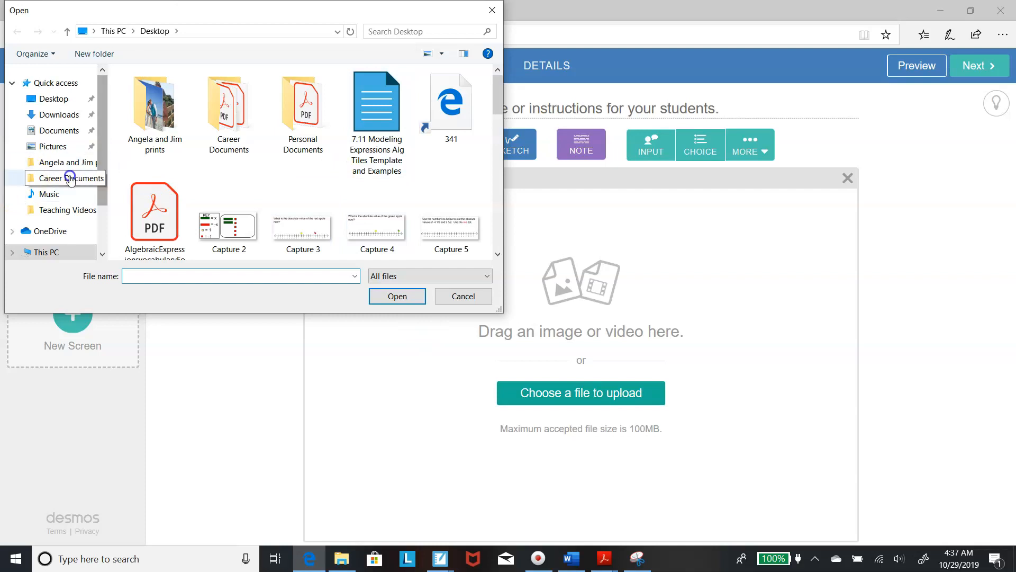
click(54, 212)
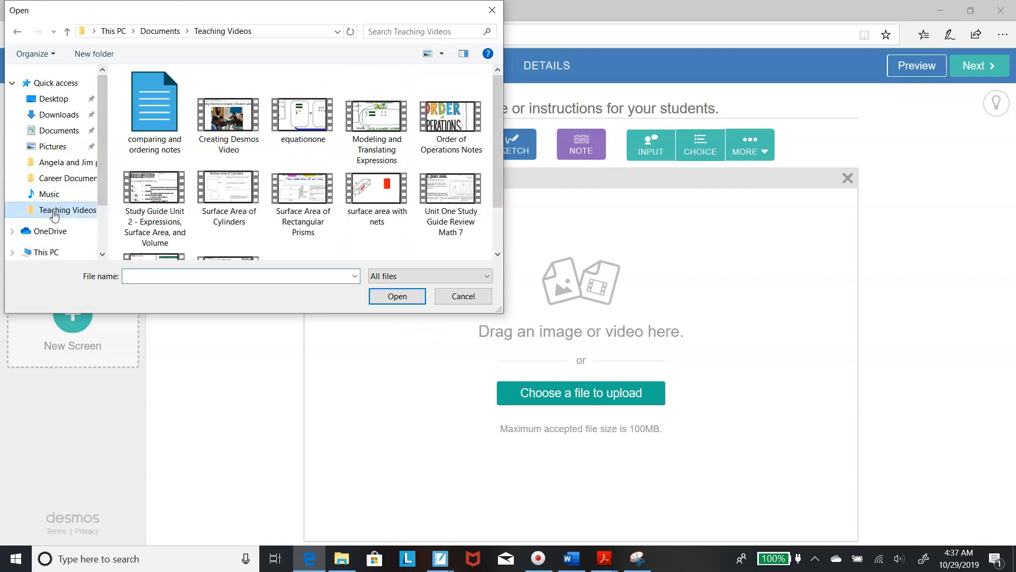
double_click(300, 113)
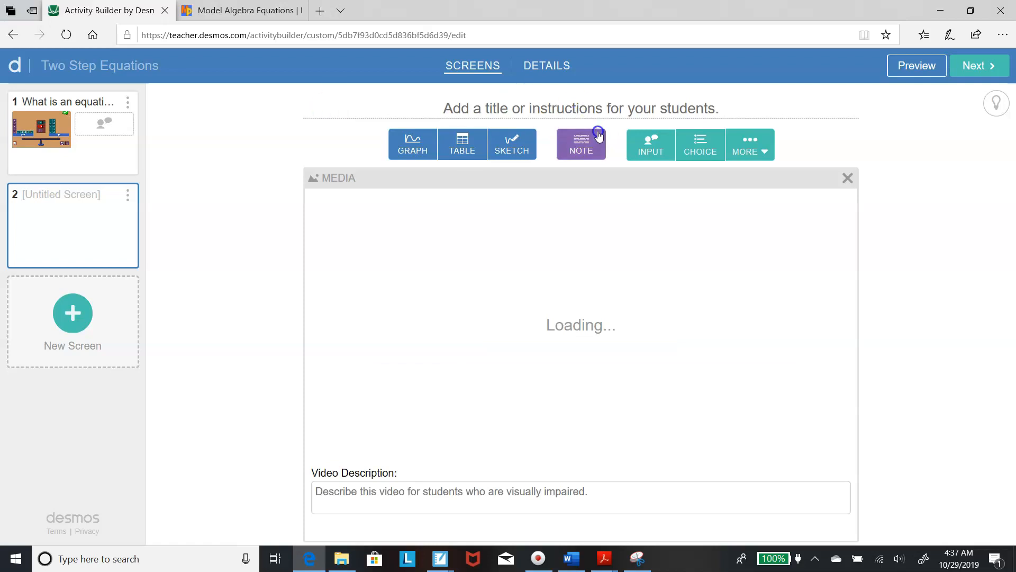
Step: Add a student text input to the second screen and title the screen "Describe what is happening in the video."
click(635, 143)
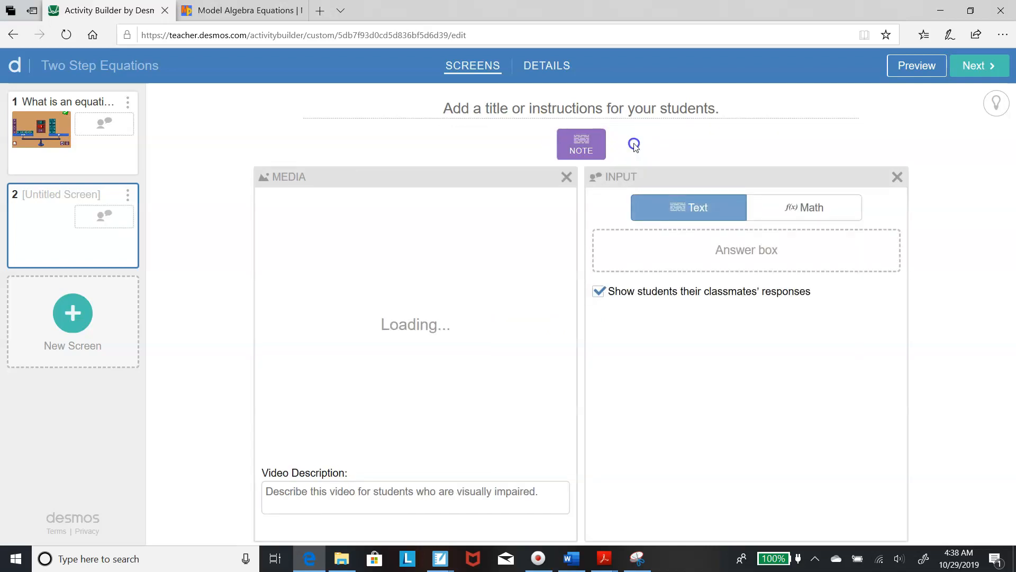
click(669, 112)
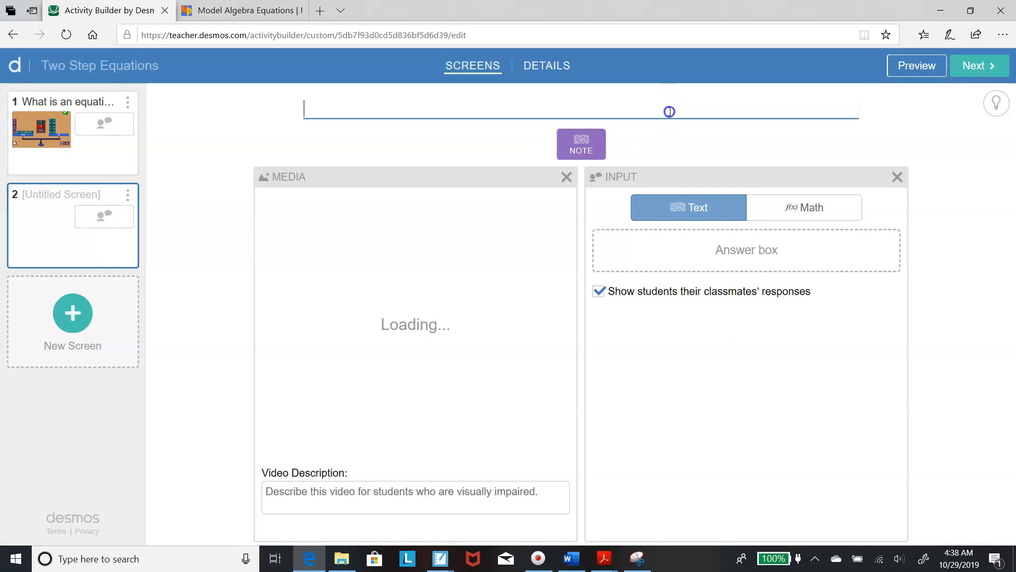
text(Descri)
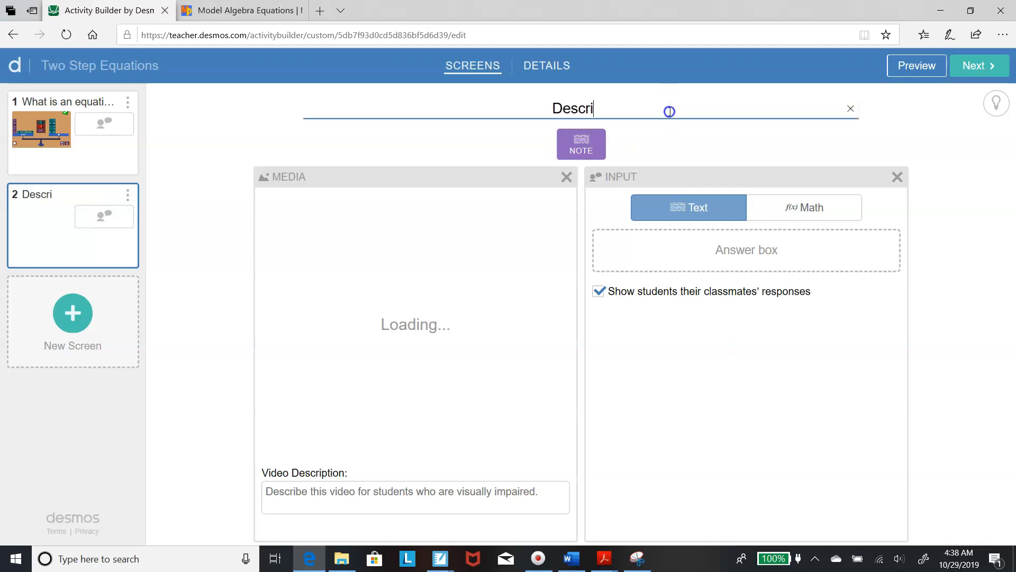
text(be what is happe)
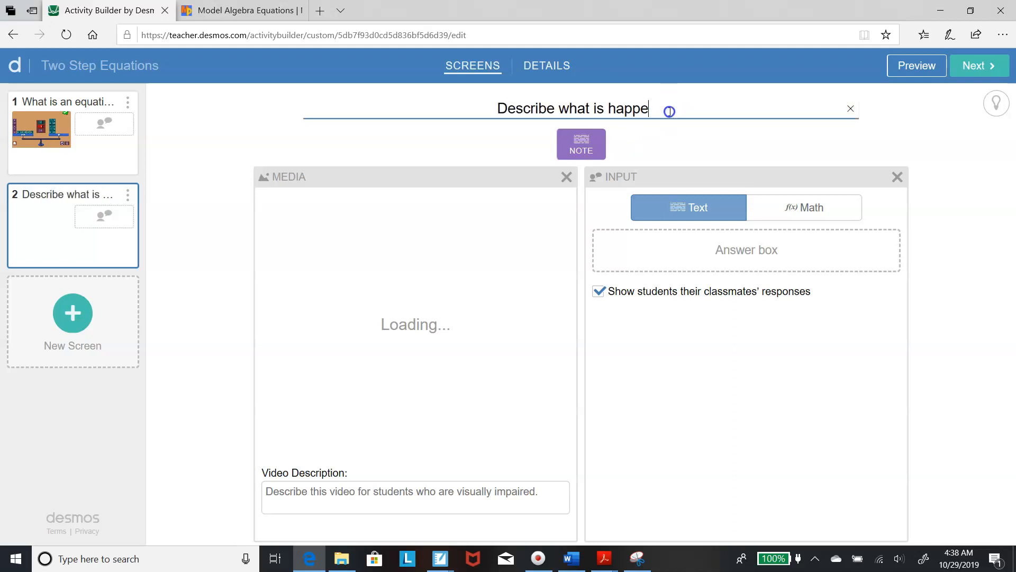
text(ning in the video.)
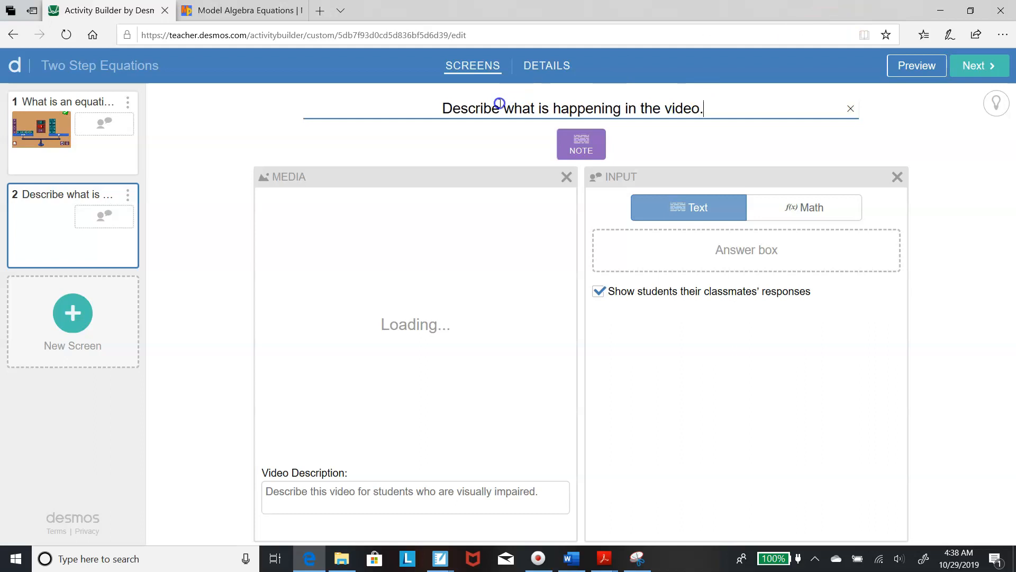
Step: Insert the sentence "Play the video on the left." at the start of the second screen's title
click(439, 111)
text(Play the )
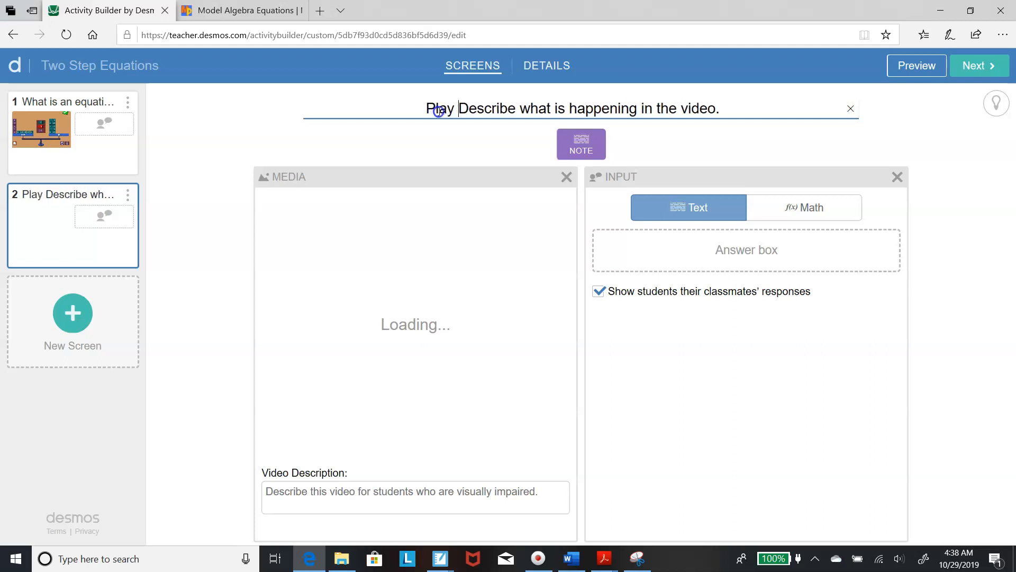
text(v)
key(BackSpace)
key(BackSpace)
text(e vid)
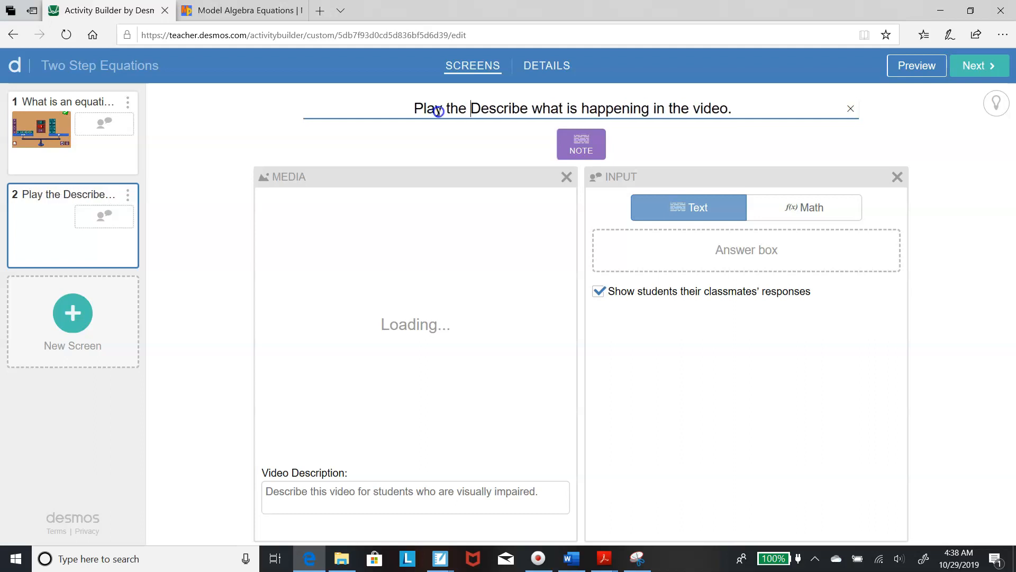
text(eo on the lef)
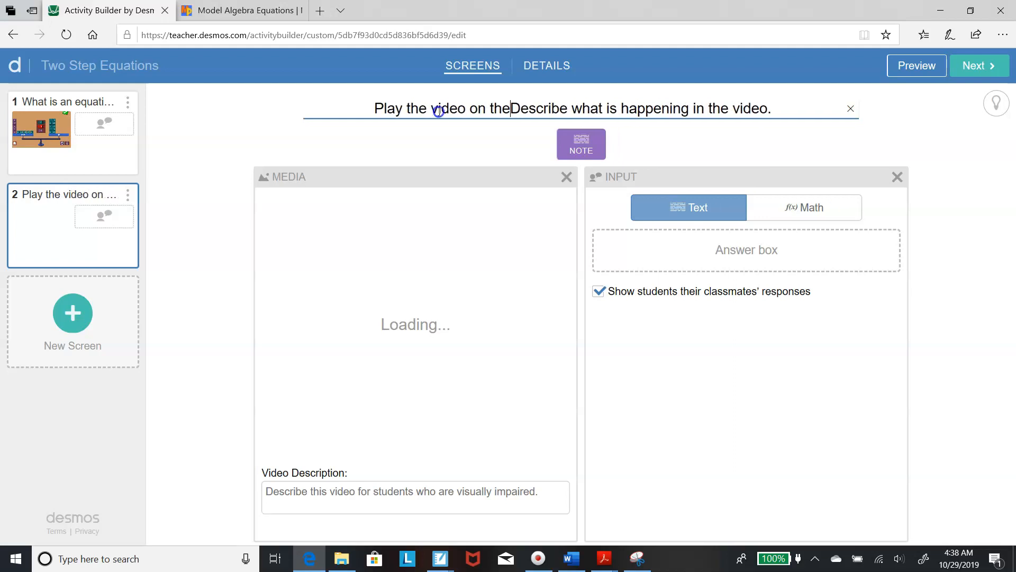
text(t.)
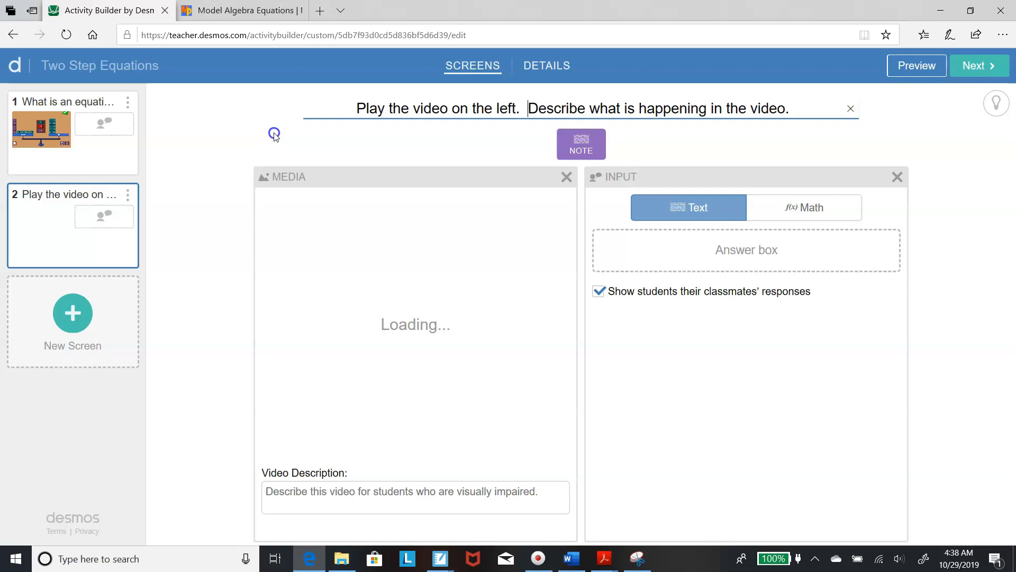
Step: Add a third screen with a media component and upload the Desktop image of the handwritten solution to −2x − 5 = 21
click(60, 316)
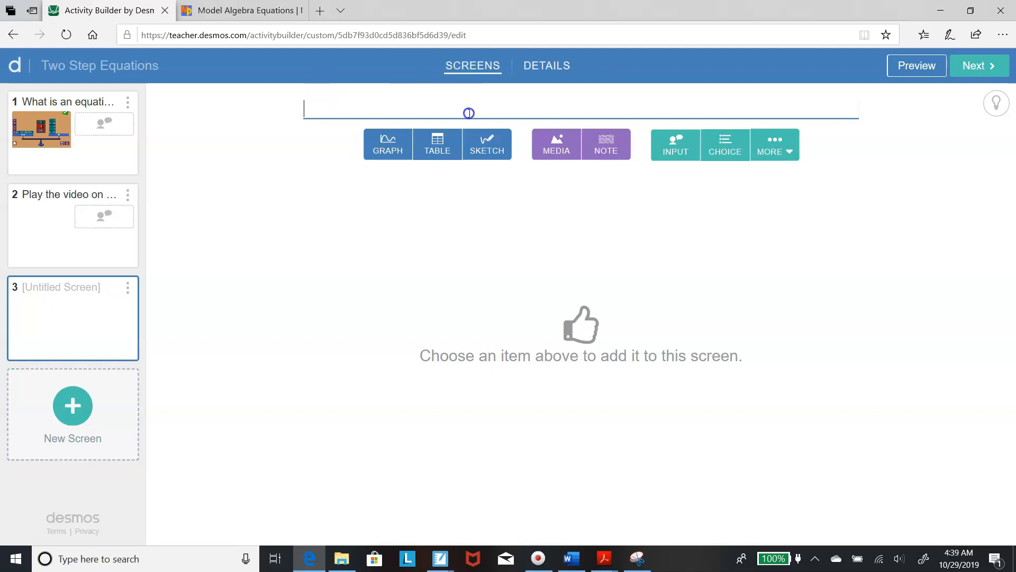
click(562, 151)
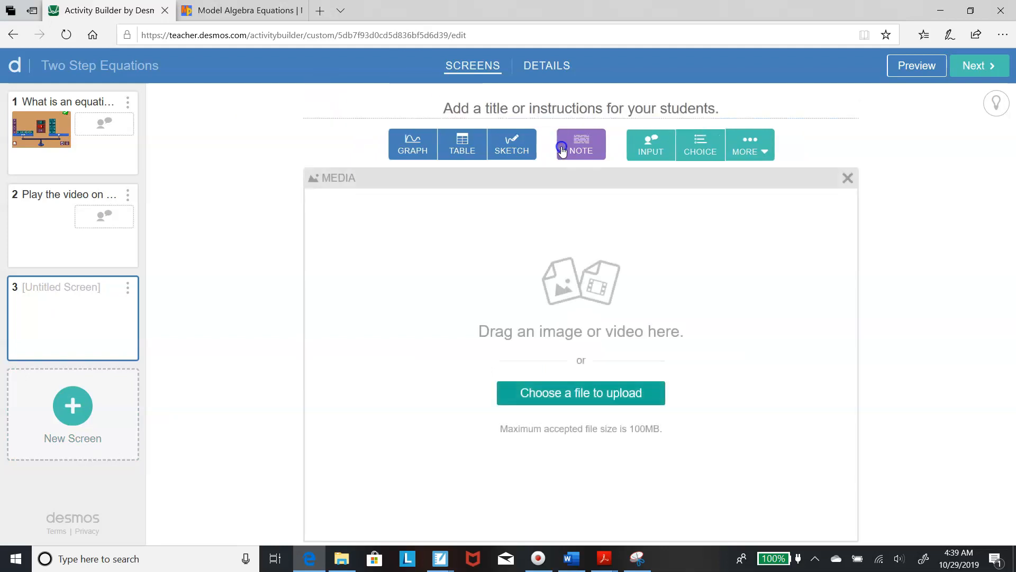
click(558, 401)
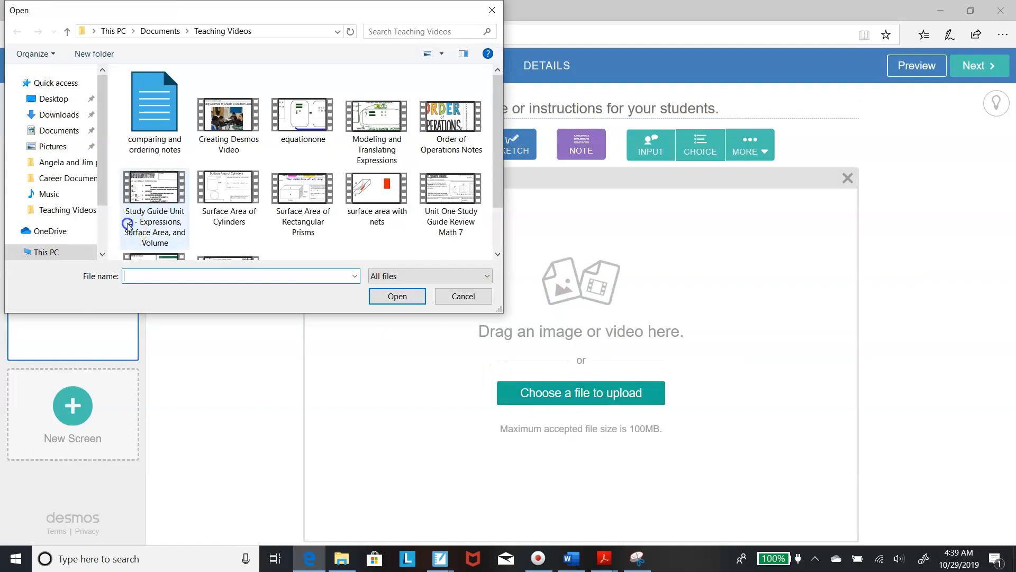
click(499, 135)
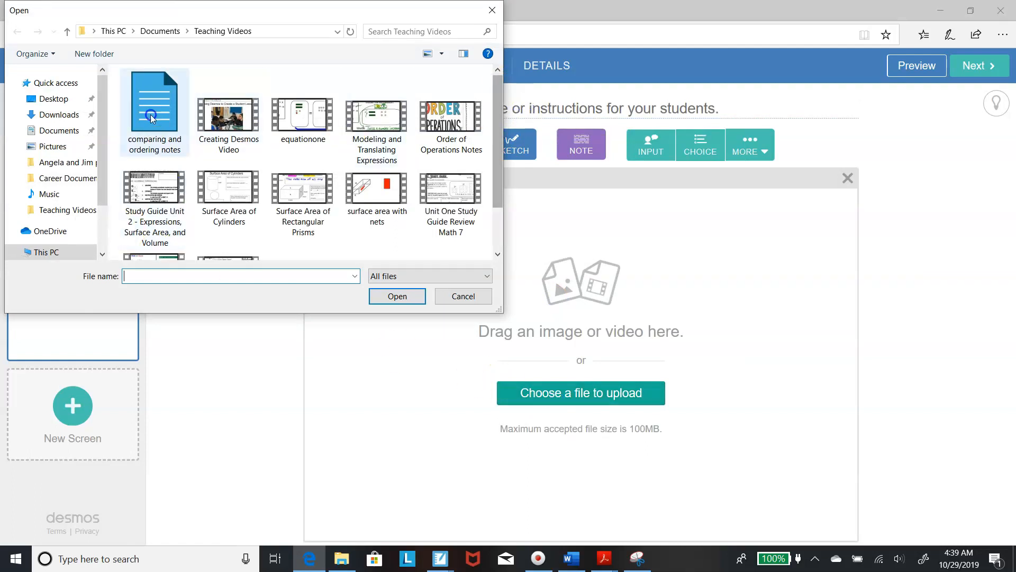
click(62, 98)
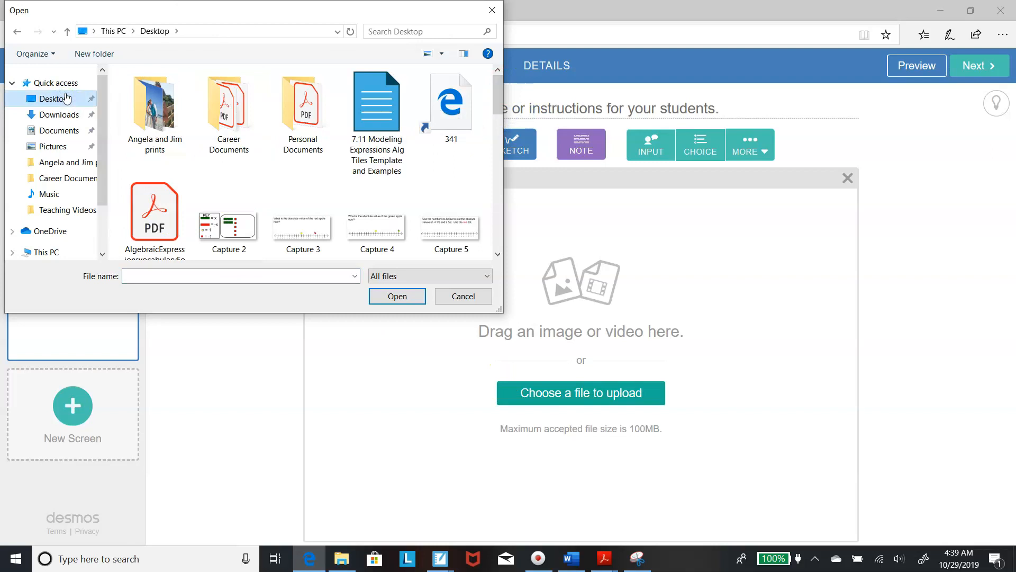
drag(501, 110, 497, 167)
double_click(450, 137)
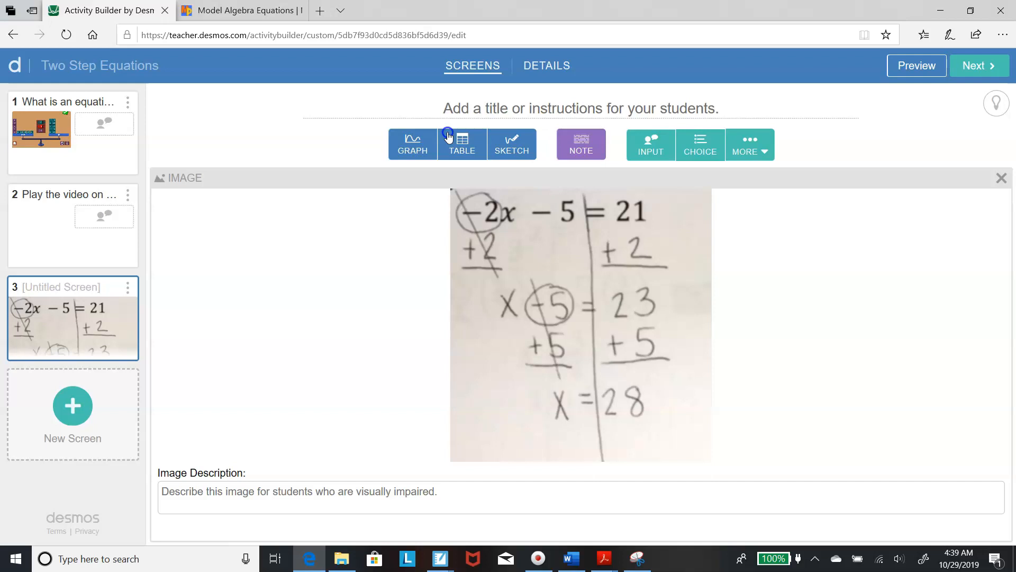
Step: Title the third screen "Describe the error found in the problem below." and add a student text input beside the image
click(504, 109)
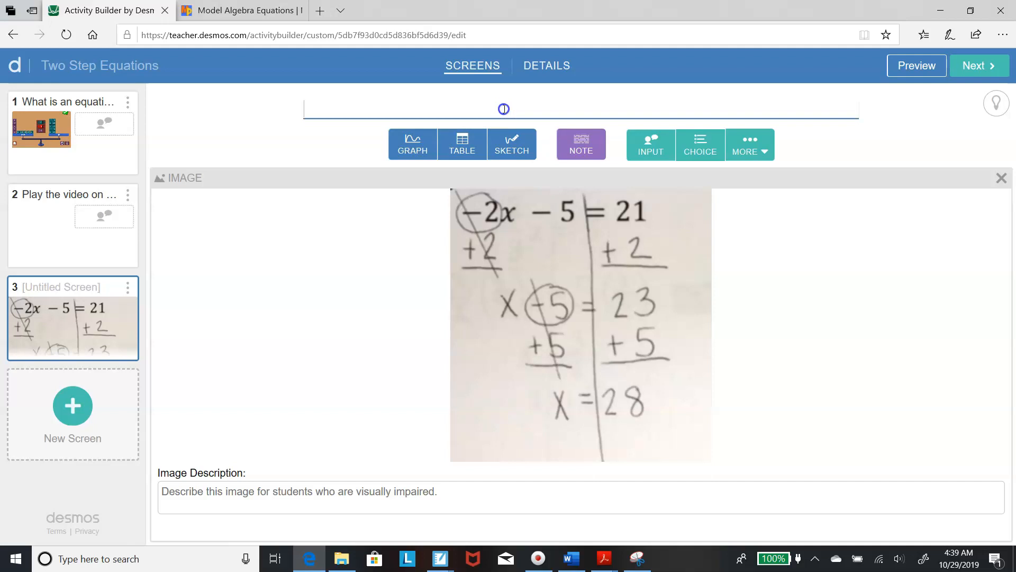
text(Des)
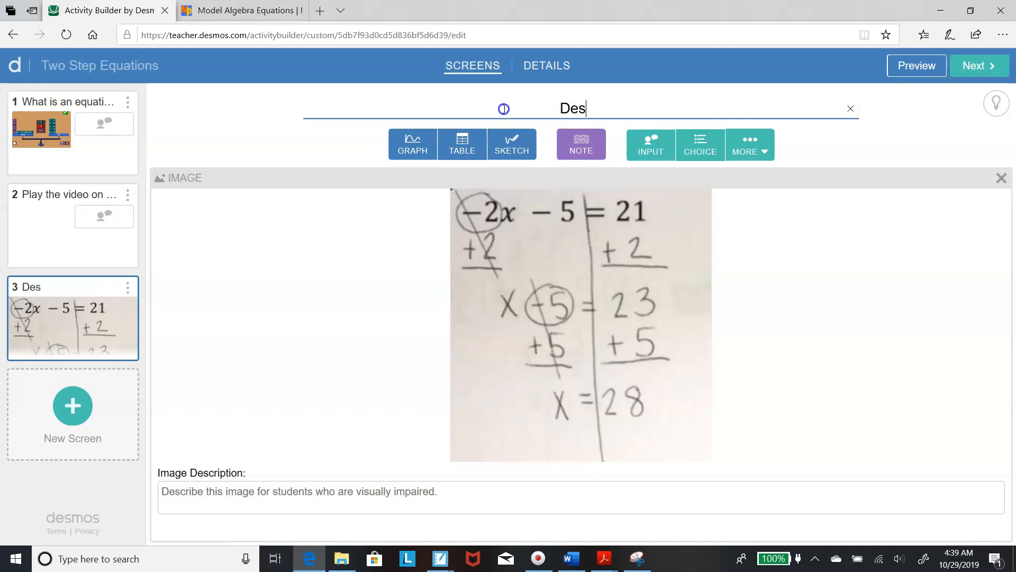
text(cribe the erro)
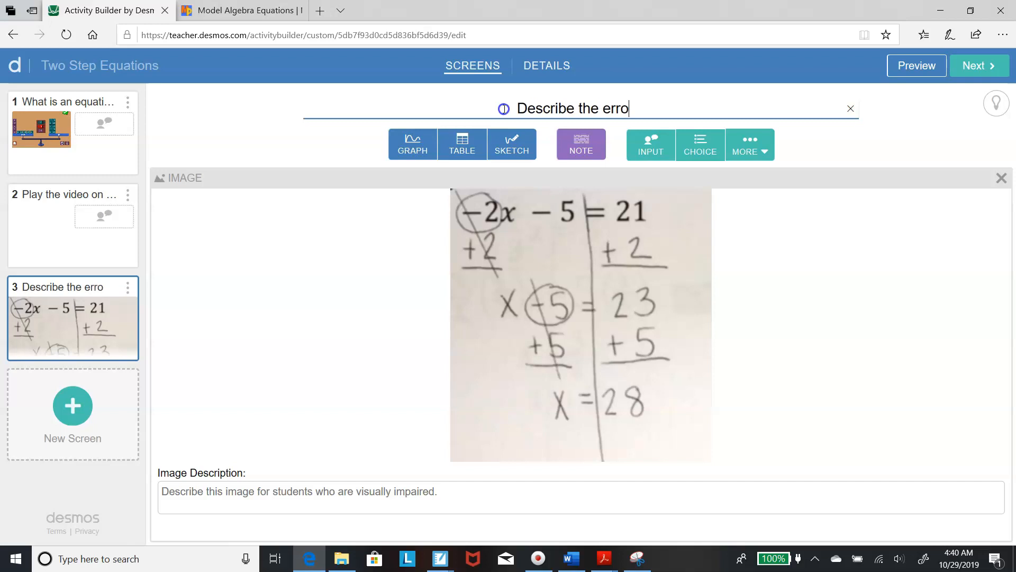
text(r found)
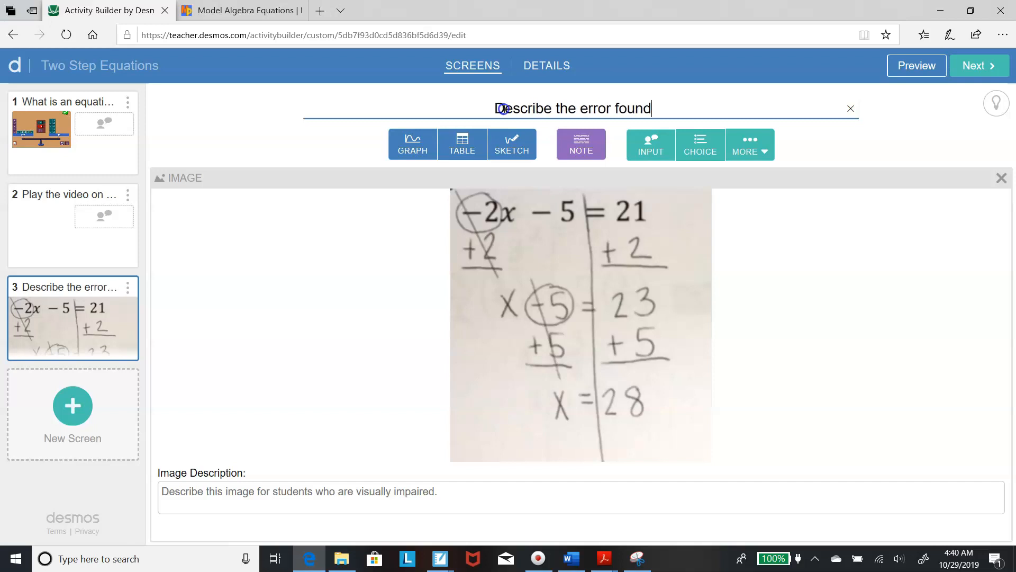
text( in the problem below.)
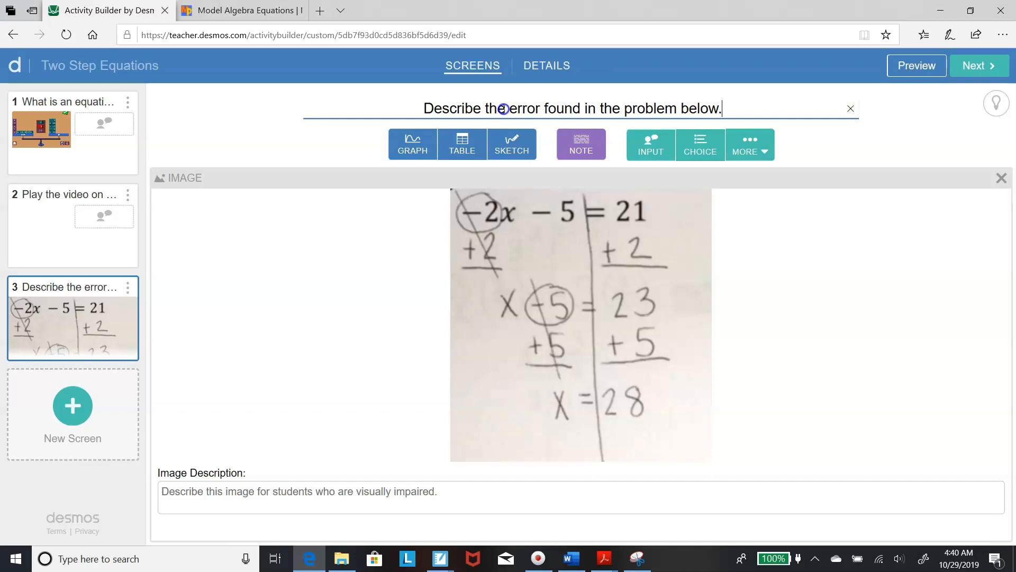
click(511, 155)
click(644, 154)
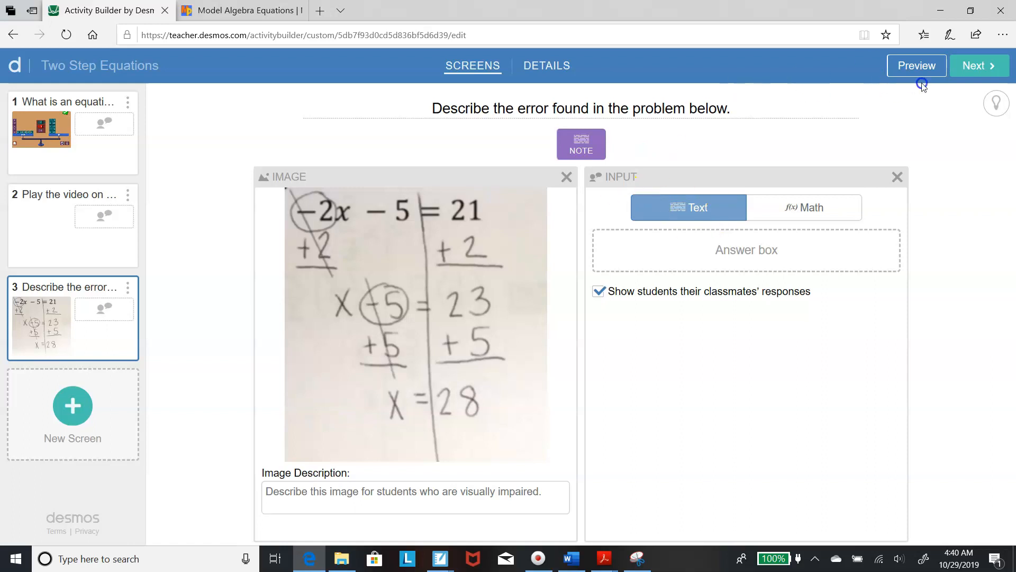
Step: Preview the third screen as a student, check its answer box, and close the preview
click(931, 73)
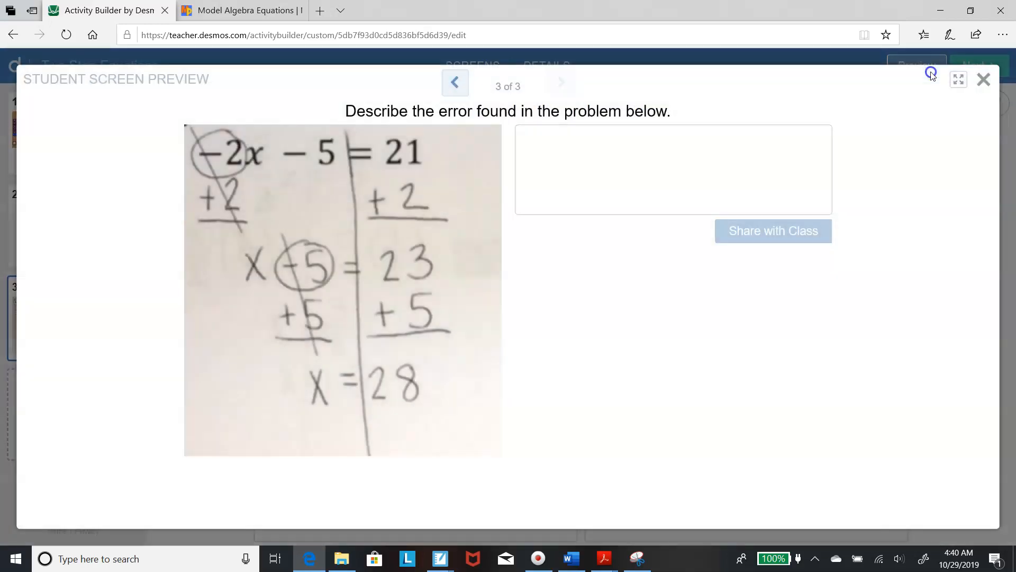
click(762, 187)
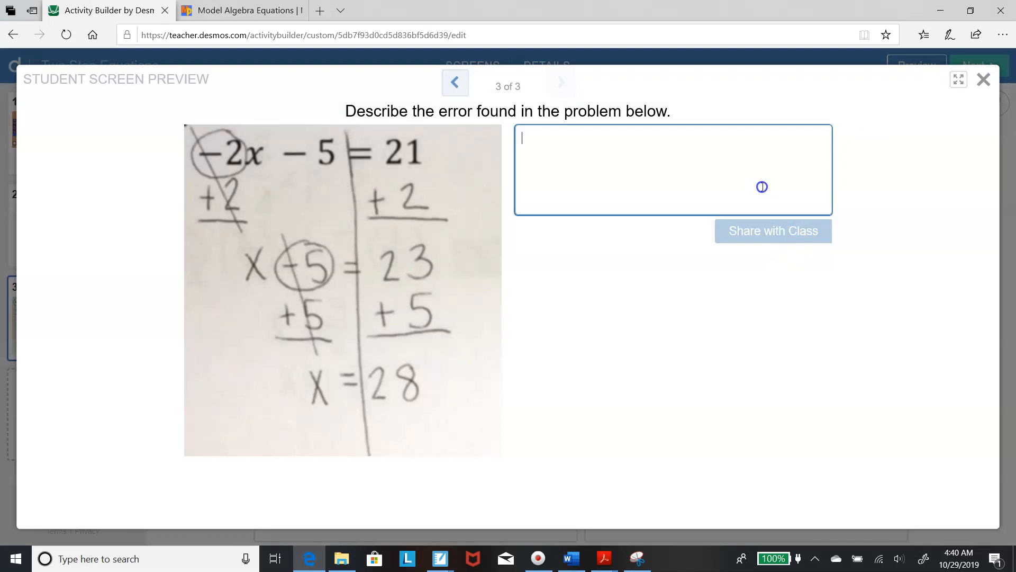
click(984, 83)
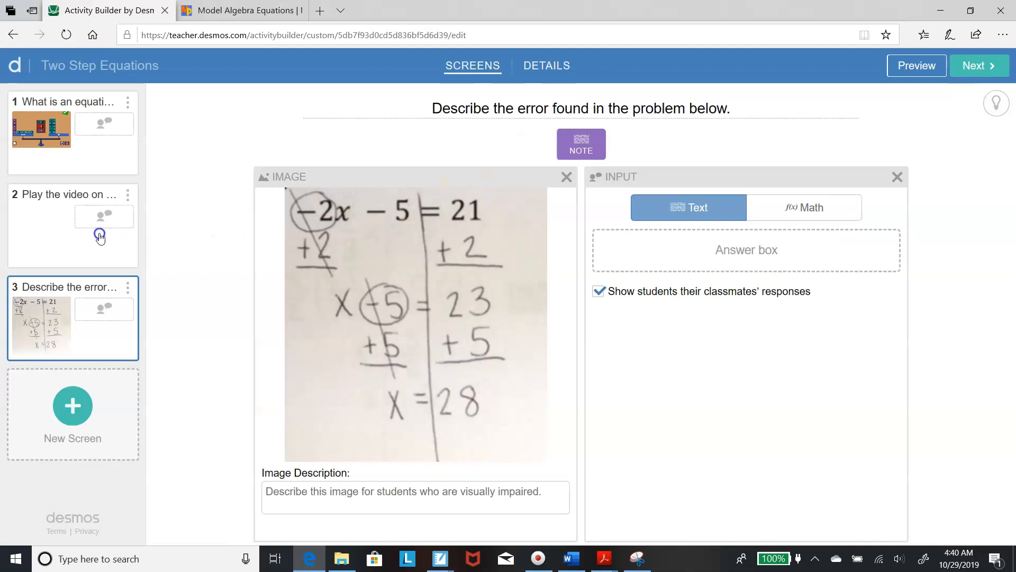
Step: Preview the second screen as a student, play its video, check the answer box, and close the preview
click(99, 236)
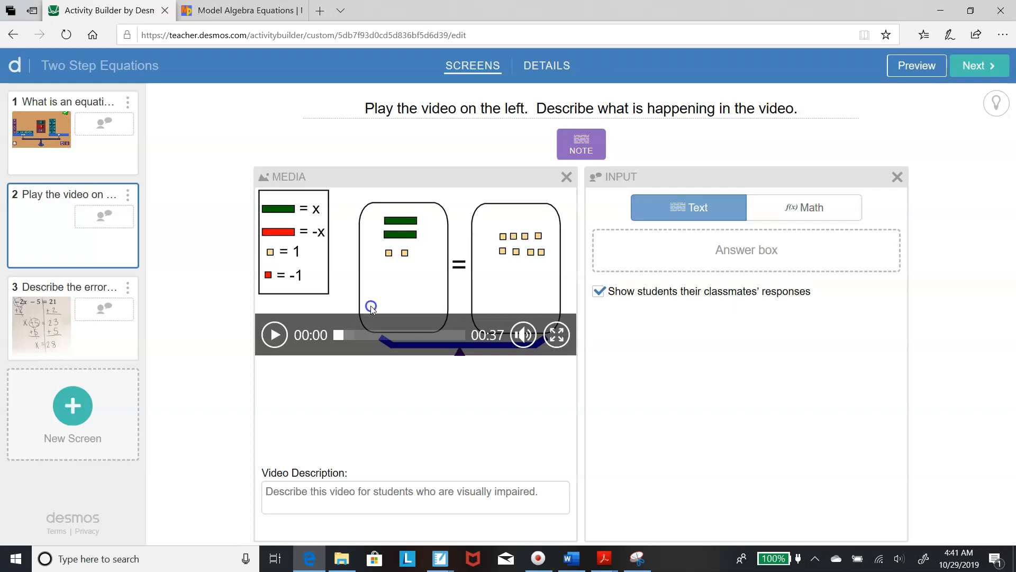
click(909, 65)
mouse_move(348, 220)
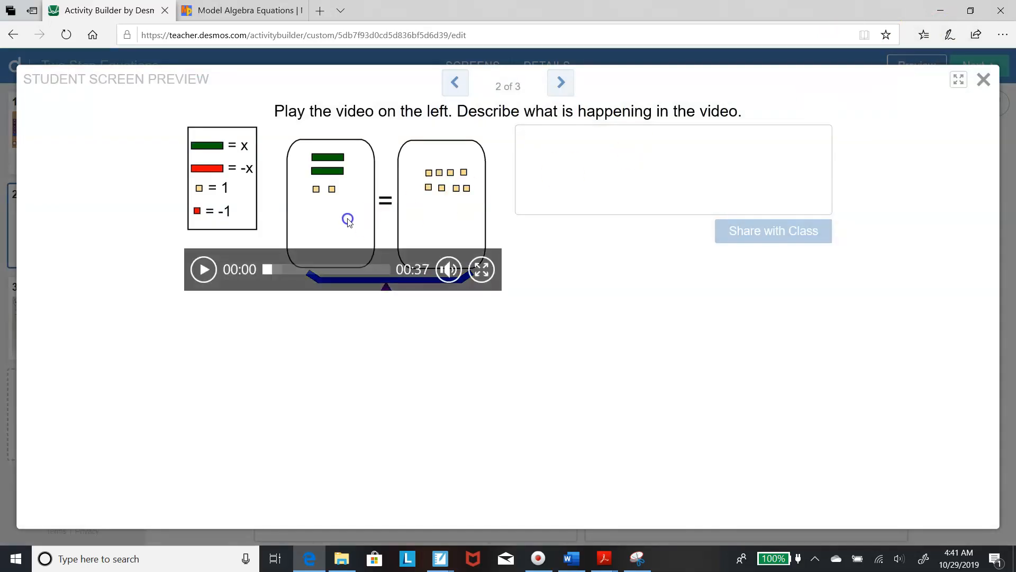
click(214, 269)
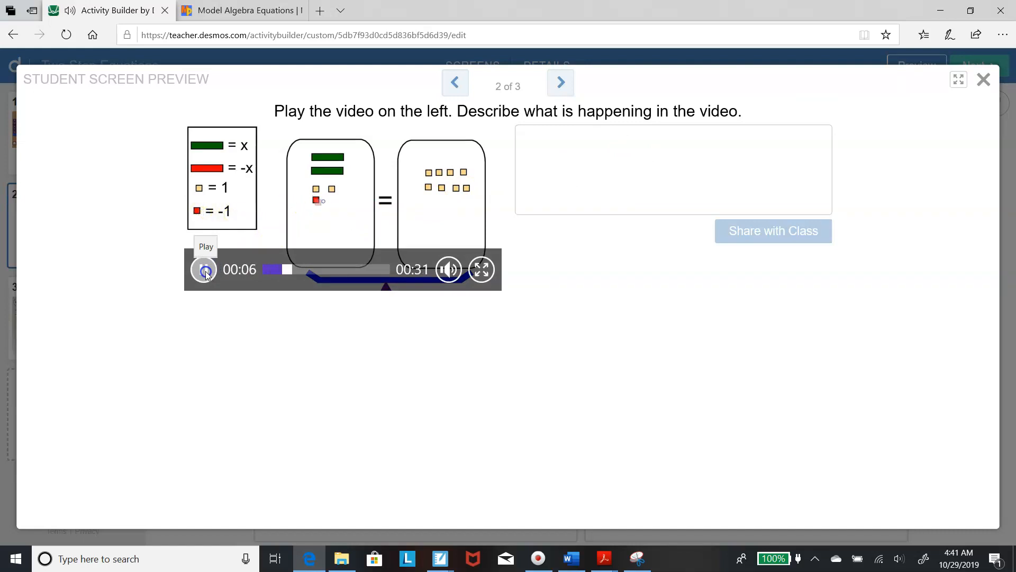
click(568, 140)
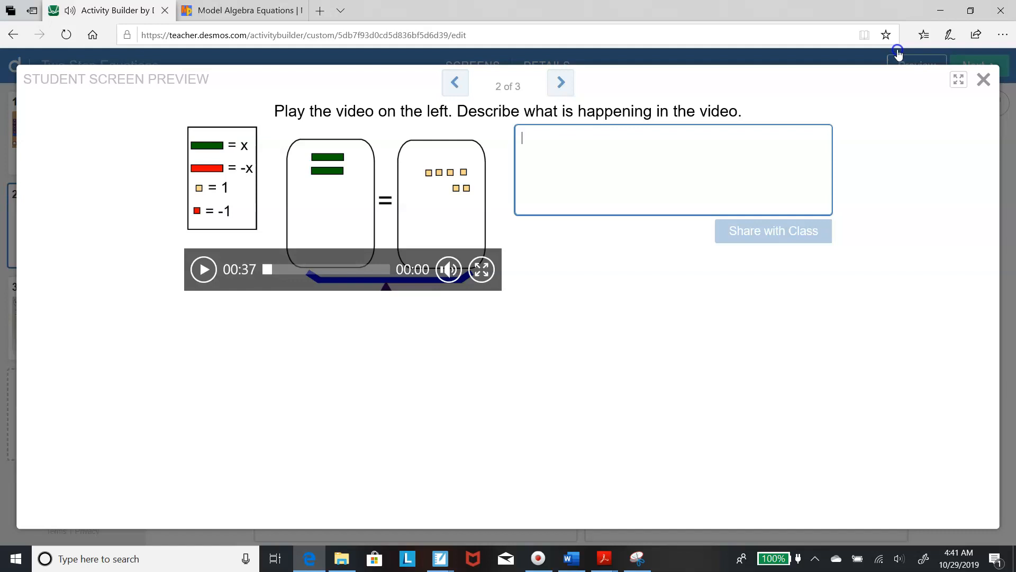
click(983, 79)
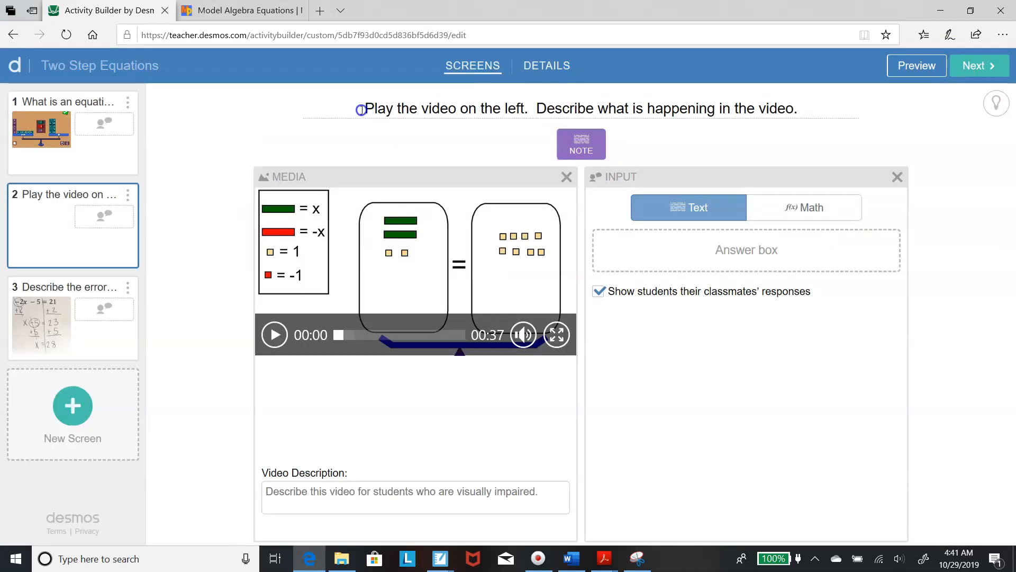
Step: Insert the question "What is the equation shown in the model?" before "Describe what is happening in the video." in the second screen's title
click(535, 108)
key(BackSpace)
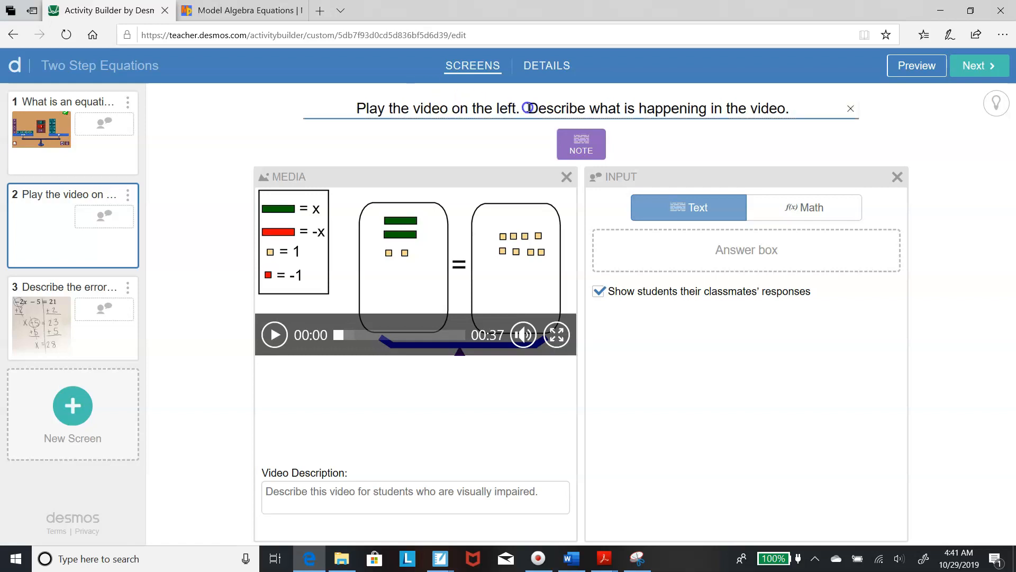
text(What is the e)
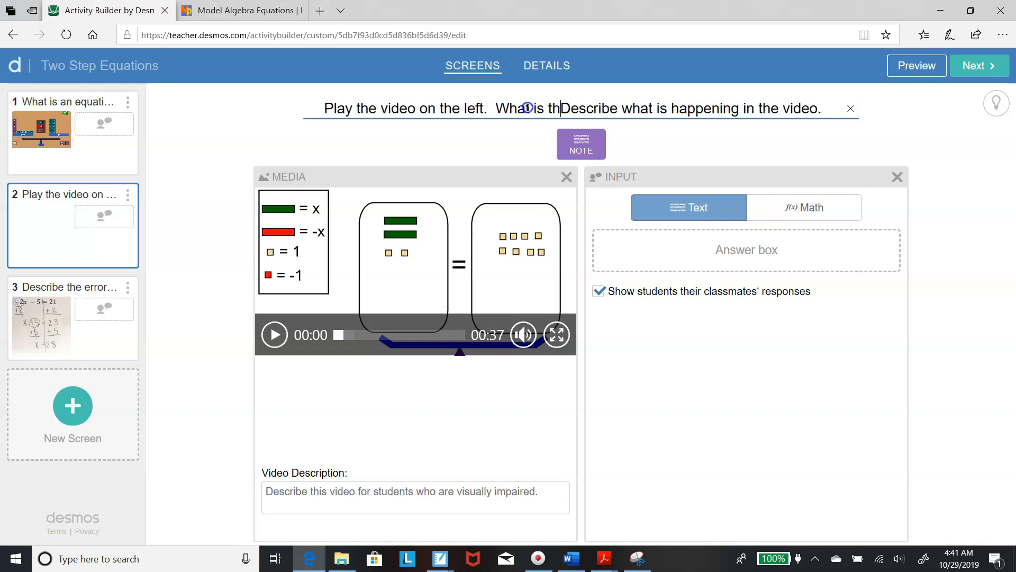
text(quation show)
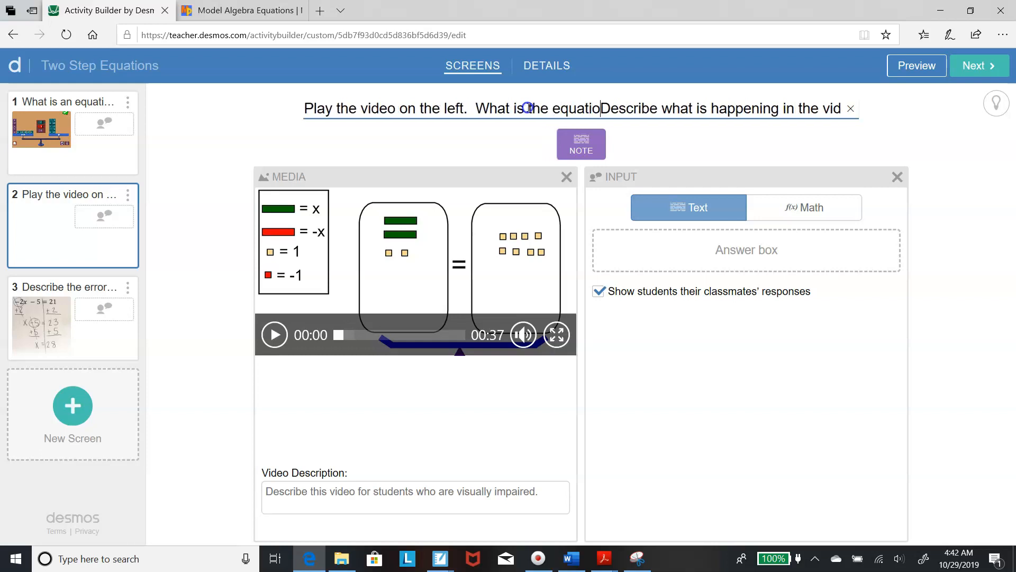
text(n in the model)
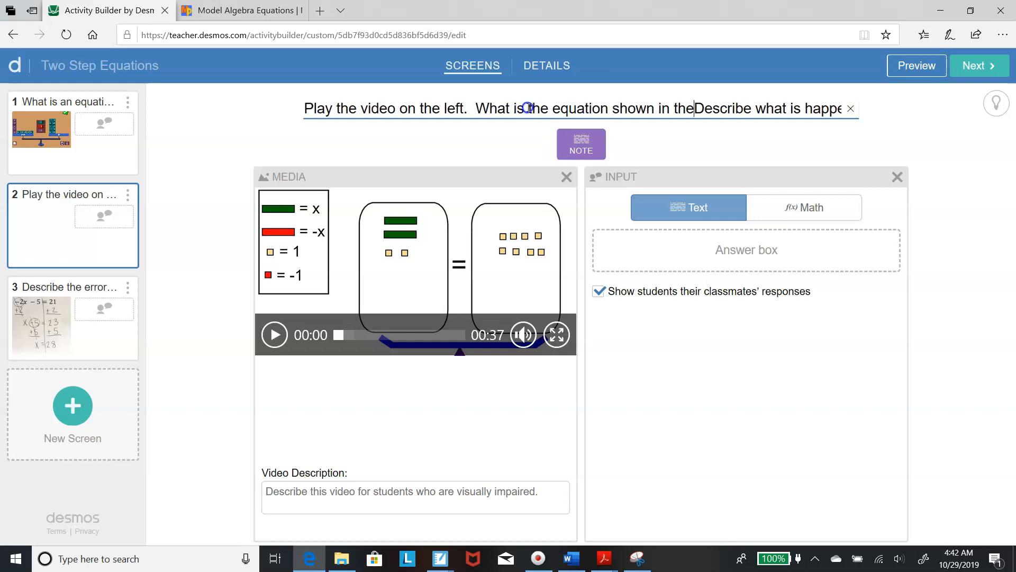
text(?)
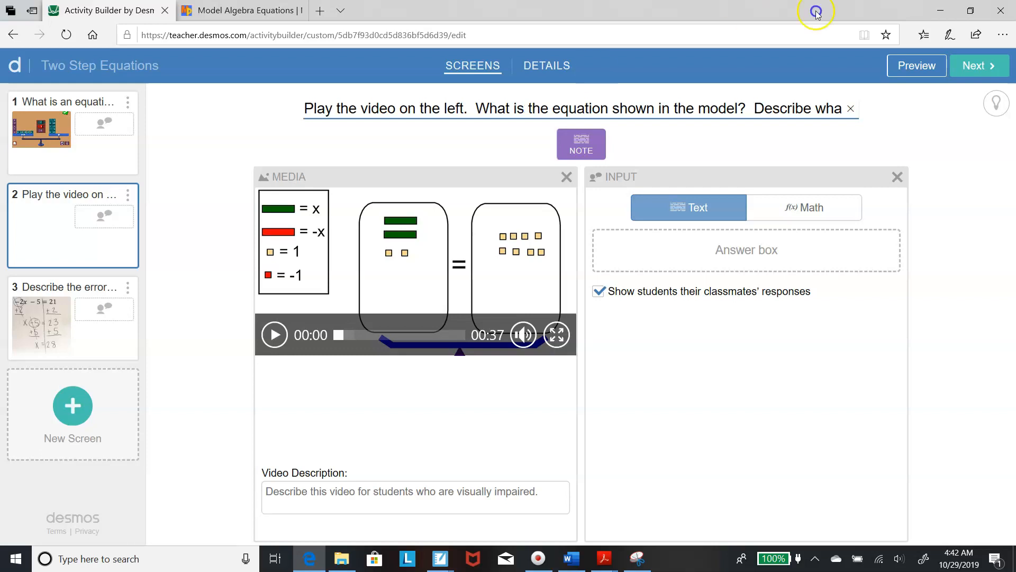
Step: Preview the second screen as a student, share the answer "2x + 2 = 8" and "Zero pairs . . ." with the class, and close the preview
click(922, 64)
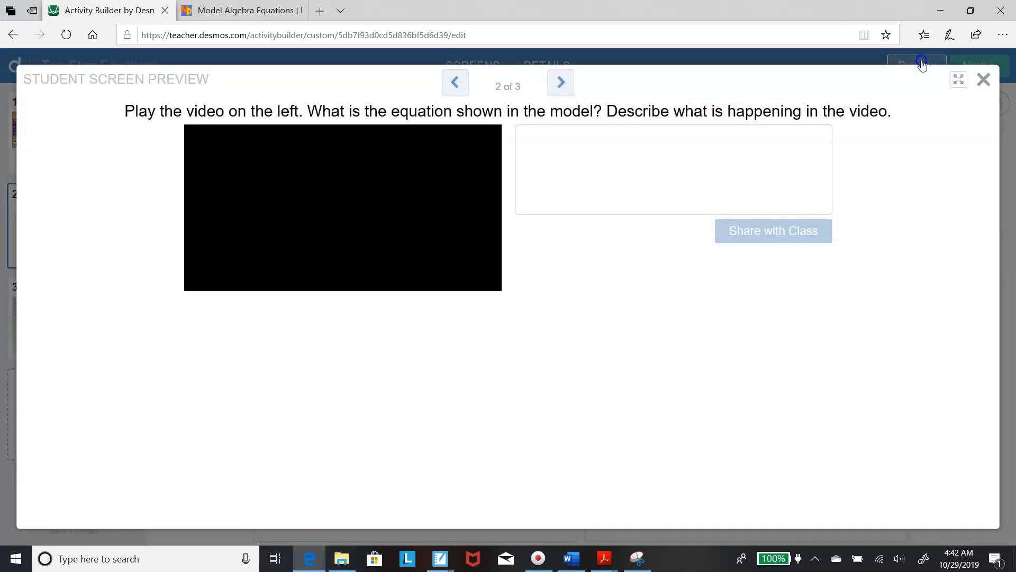
click(598, 145)
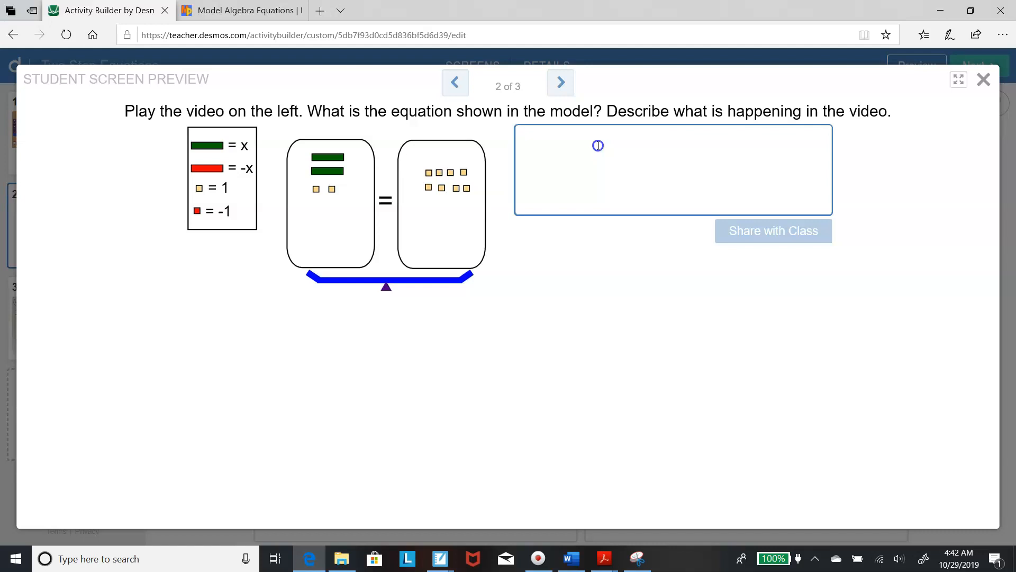
text(2x + 2 )
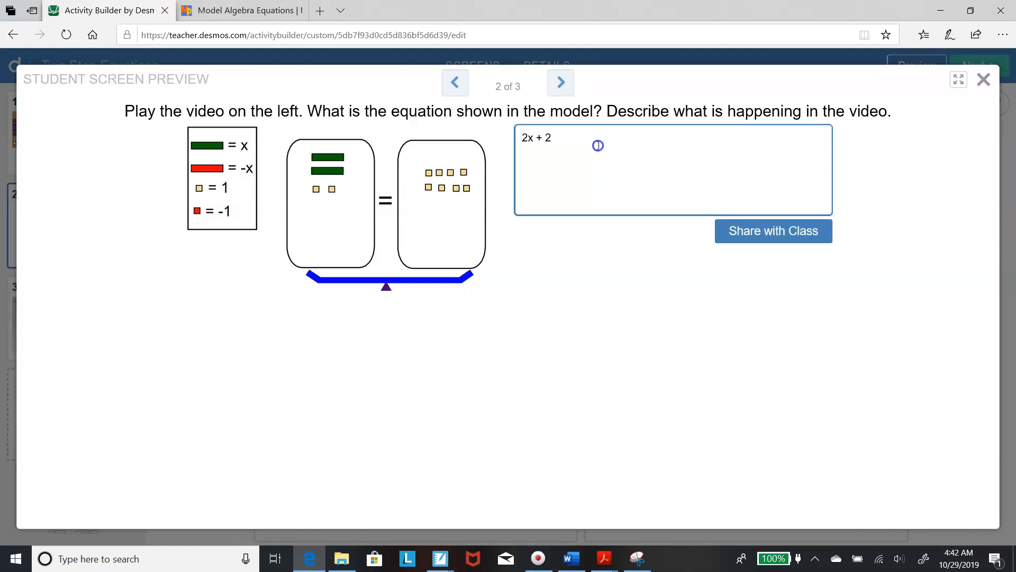
text(+)
key(BackSpace)
text(= 8)
key(Return)
text(Zero pairs . . .)
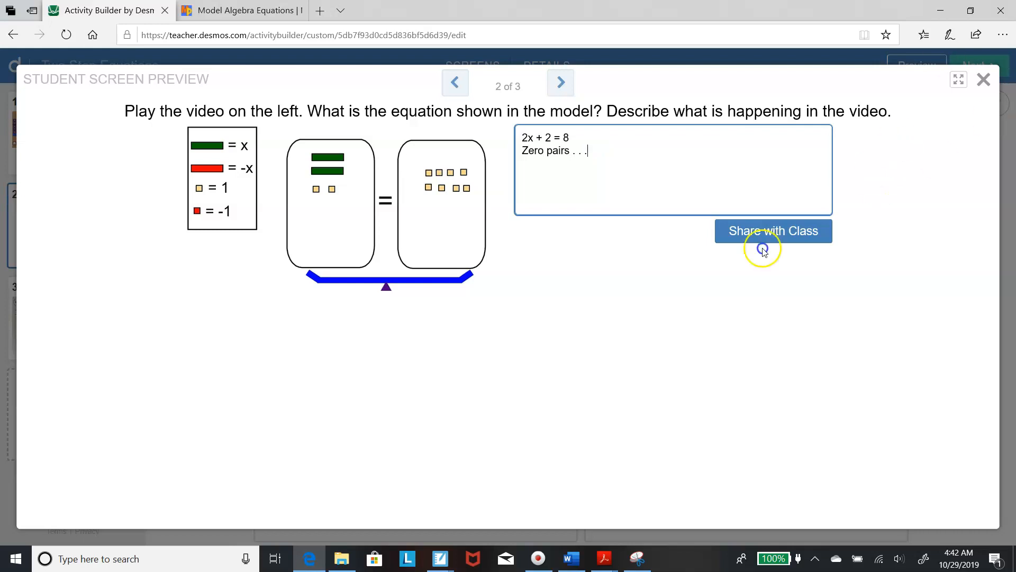
click(754, 231)
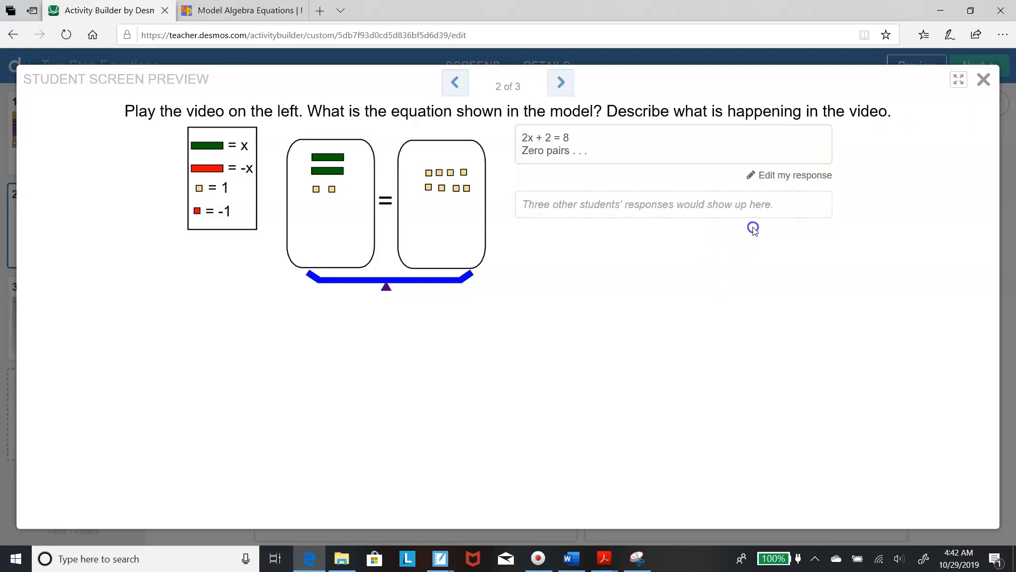
click(986, 79)
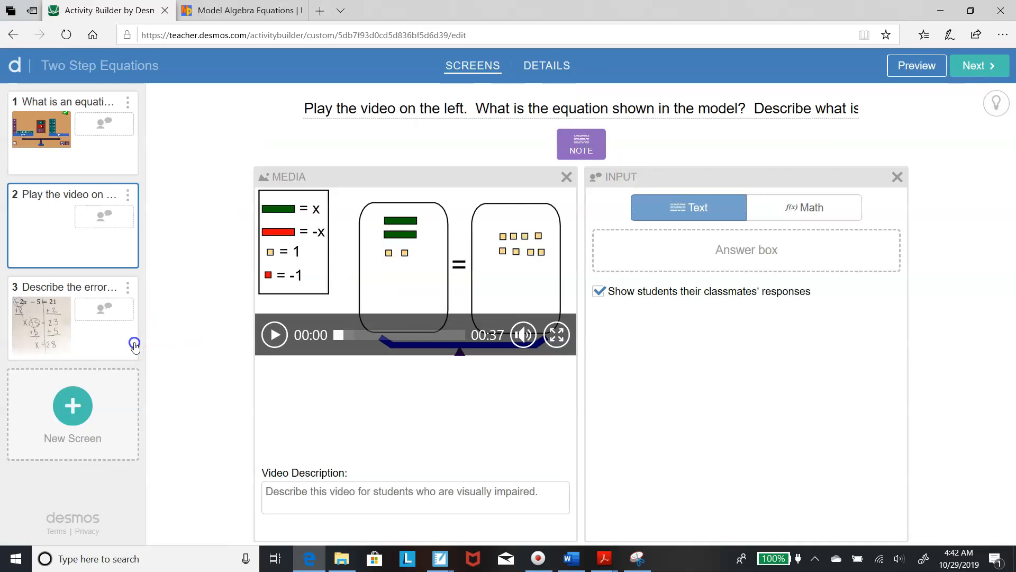
Step: Review the third screen and add a fourth screen with a sketch component
click(134, 345)
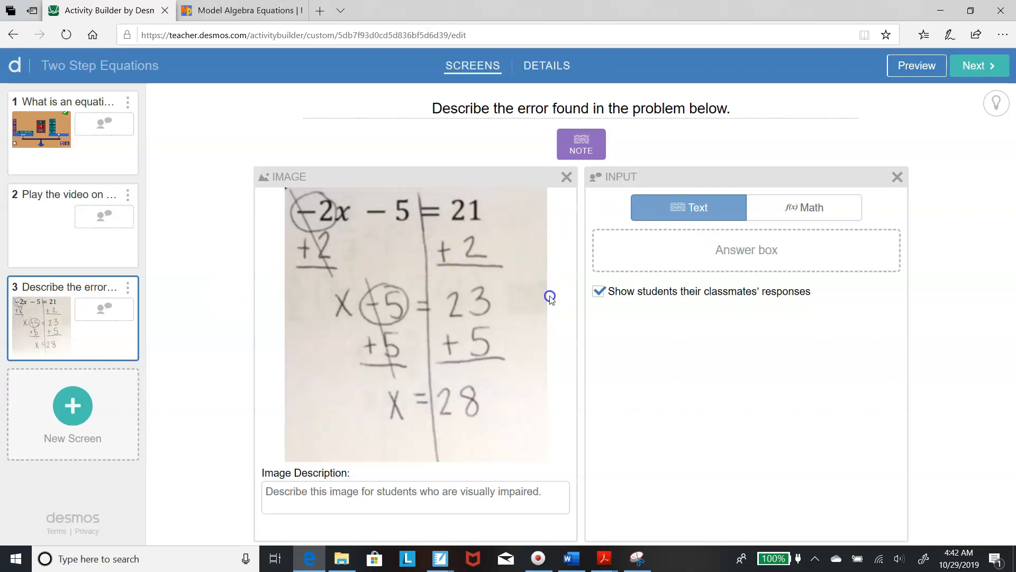
click(109, 422)
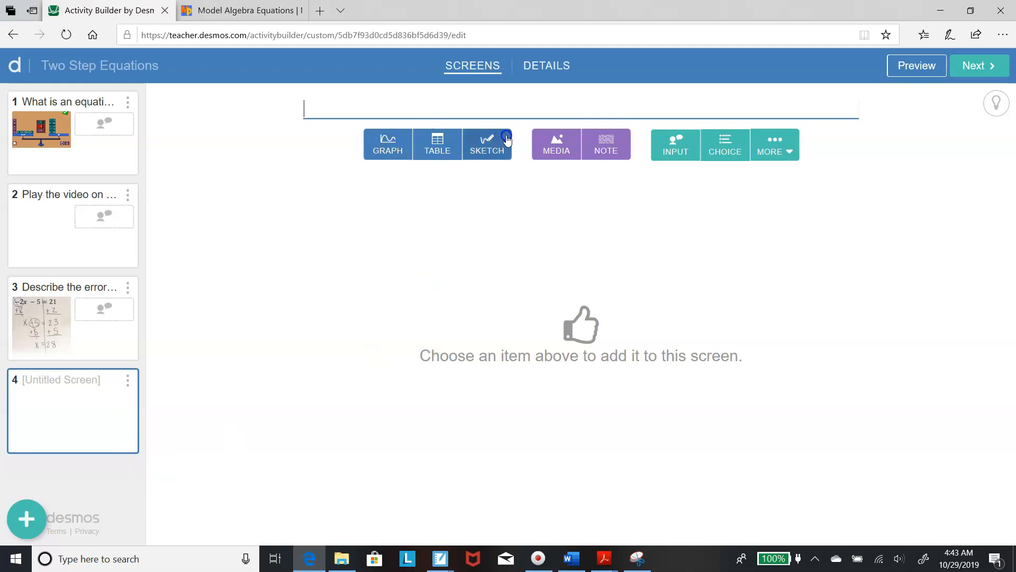
click(538, 146)
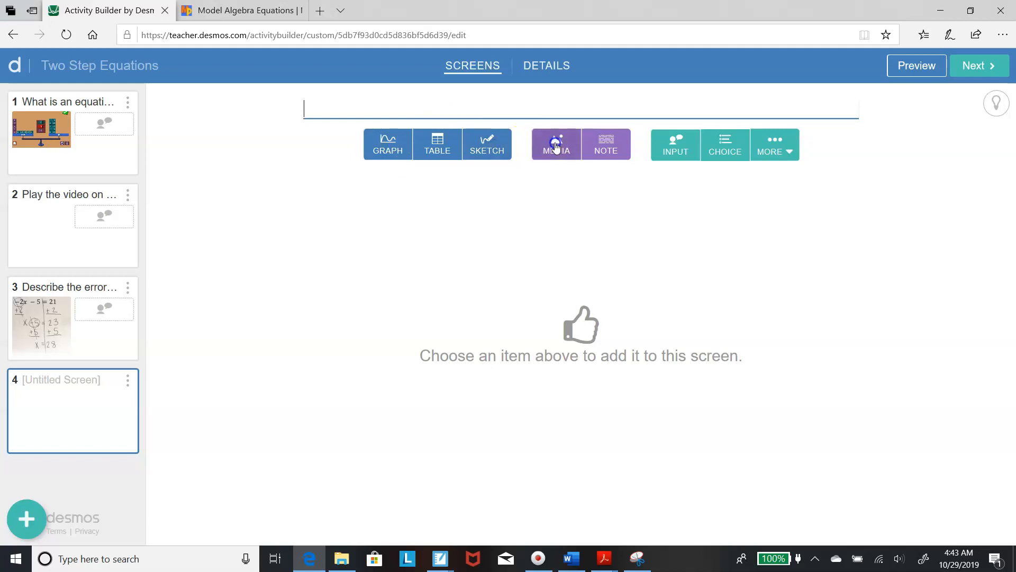
click(486, 149)
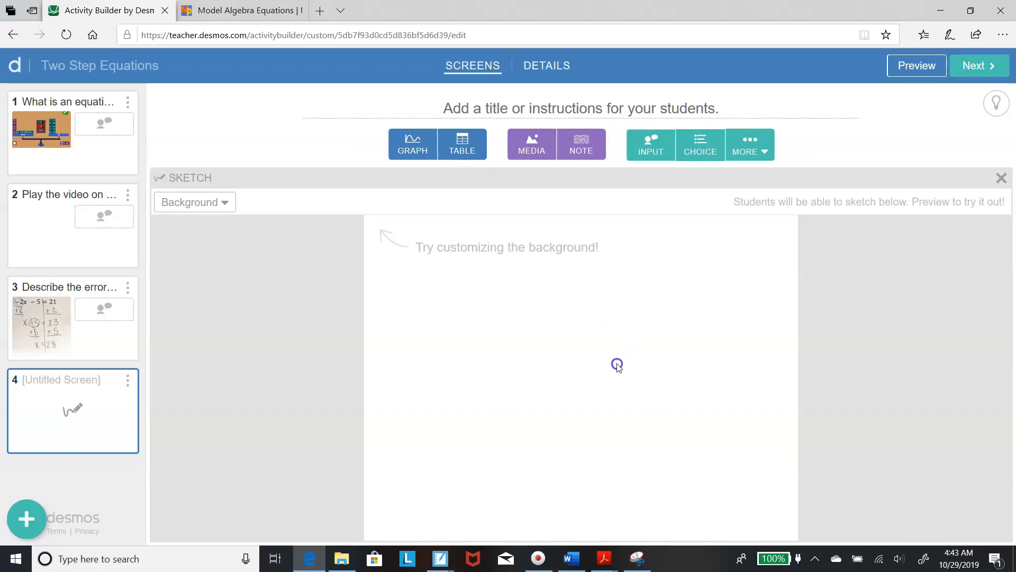
click(636, 560)
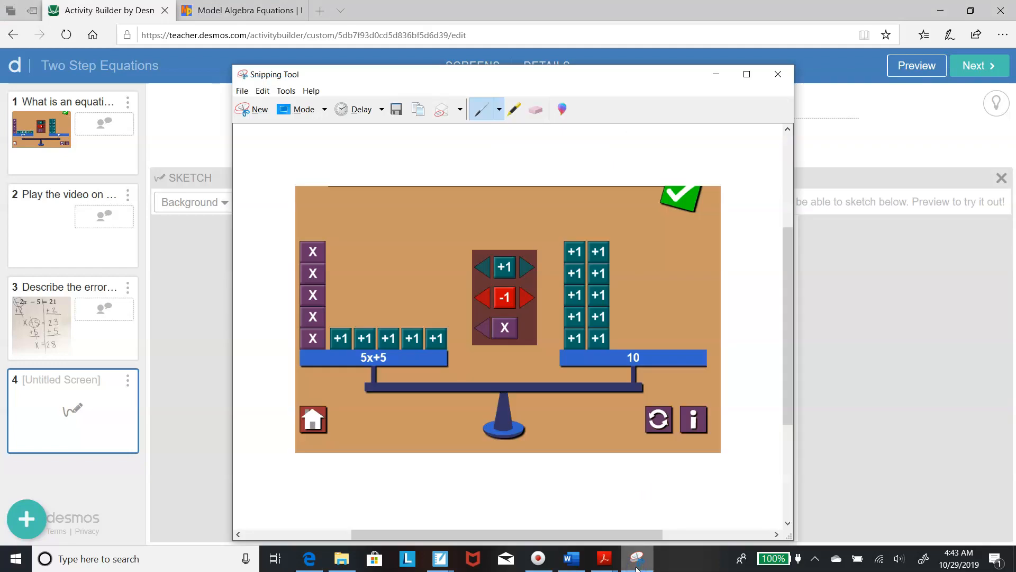
mouse_move(450, 565)
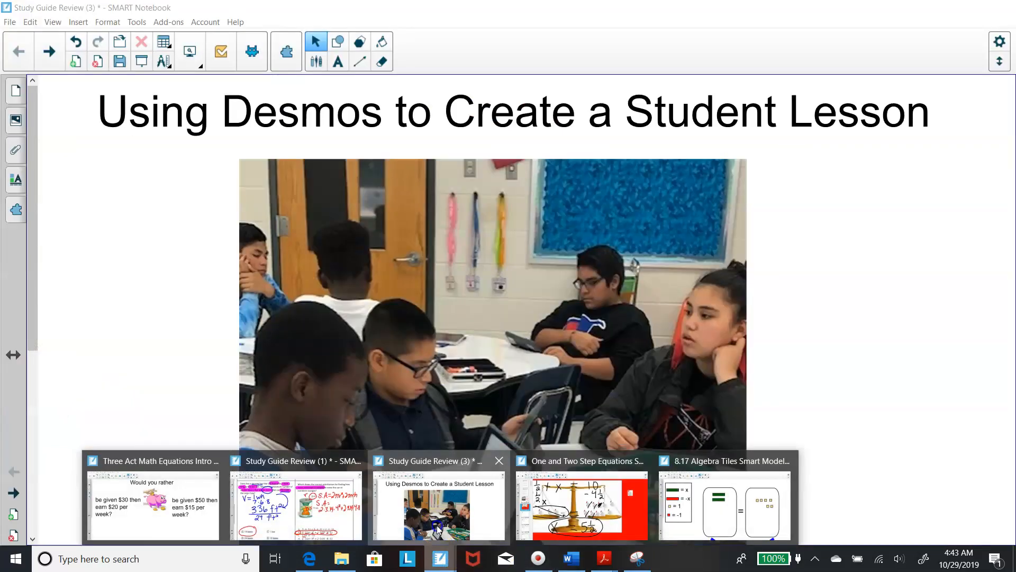
click(439, 530)
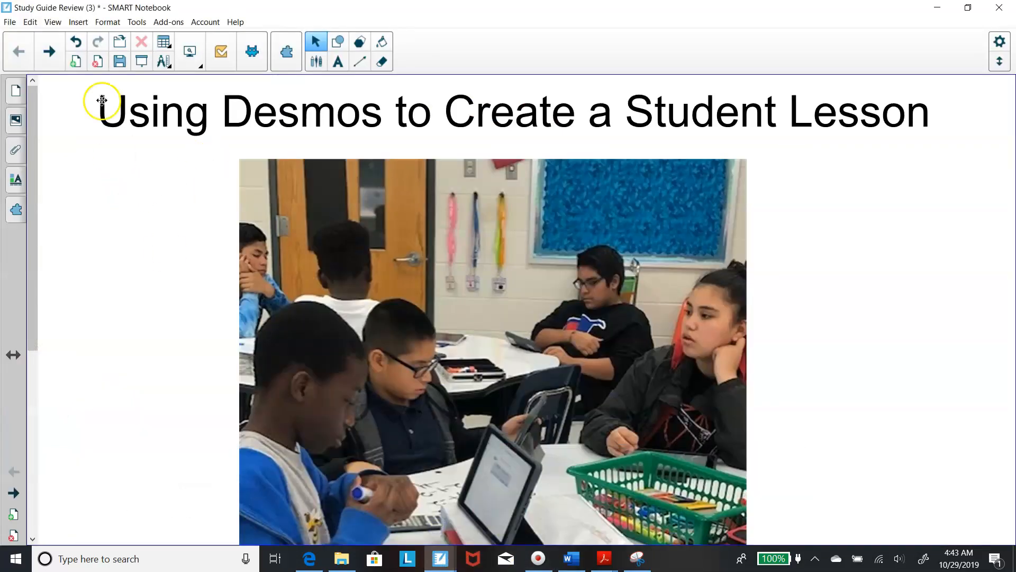
click(48, 55)
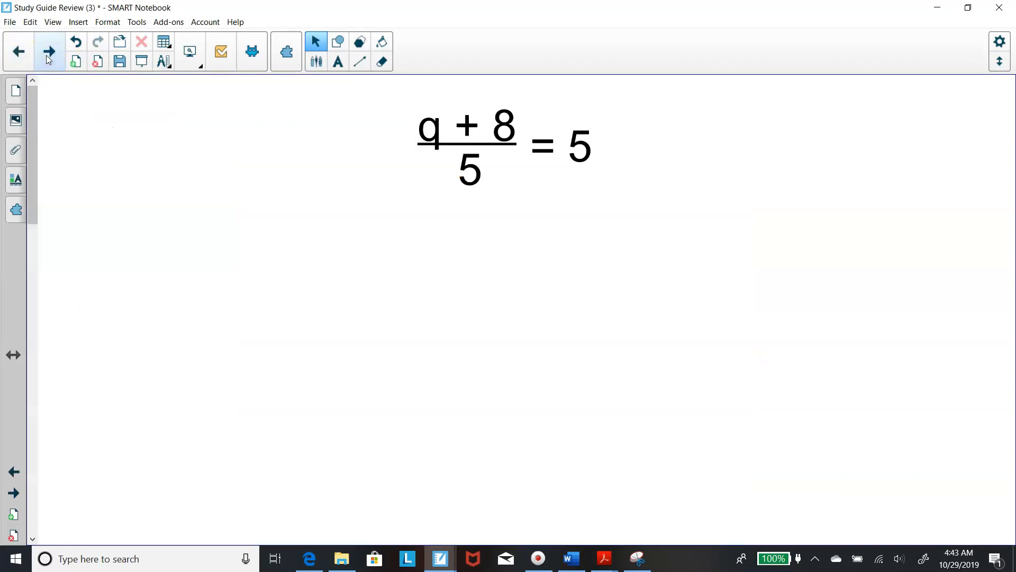
click(19, 51)
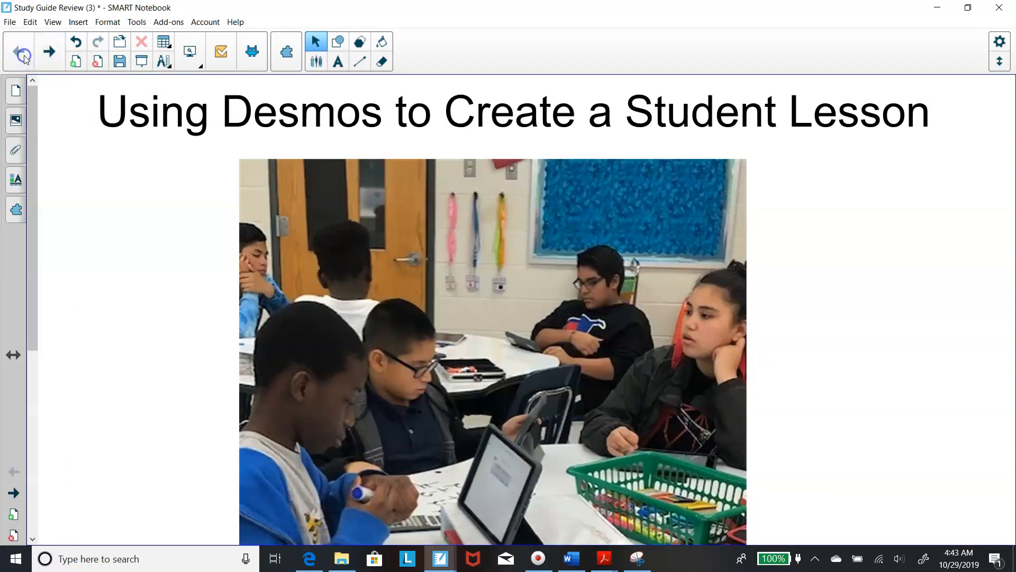
click(310, 565)
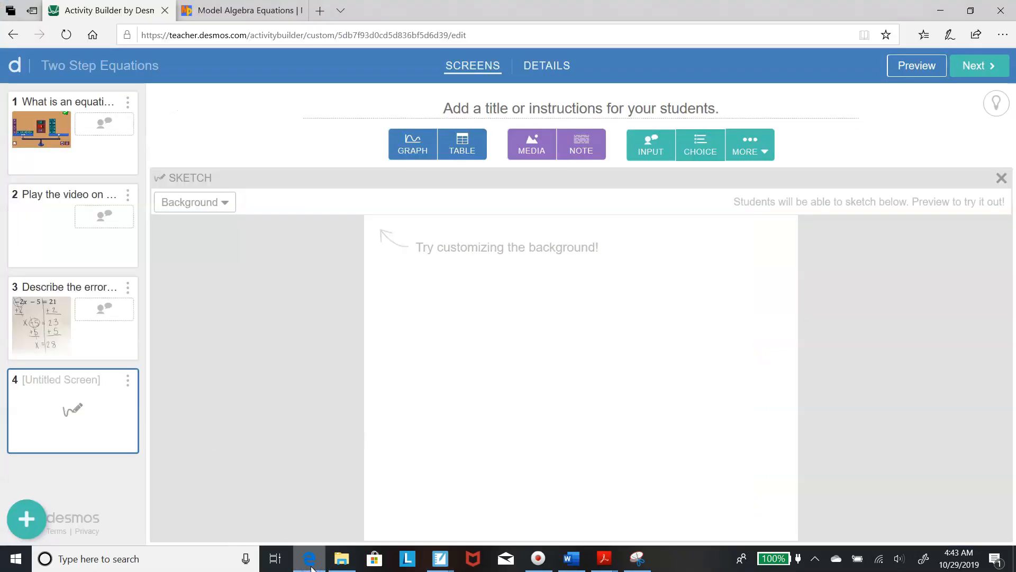
Step: Switch to the Study Guide Review (3) file in SMART Notebook and add a blank page with the equation "-2x - 5 = 21" near its top centre
mouse_move(435, 560)
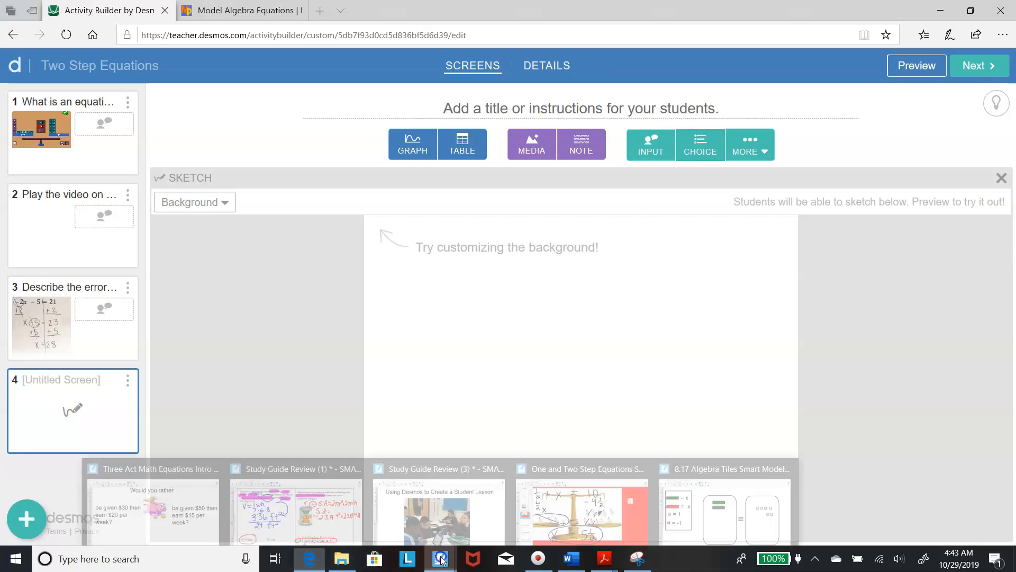
click(463, 506)
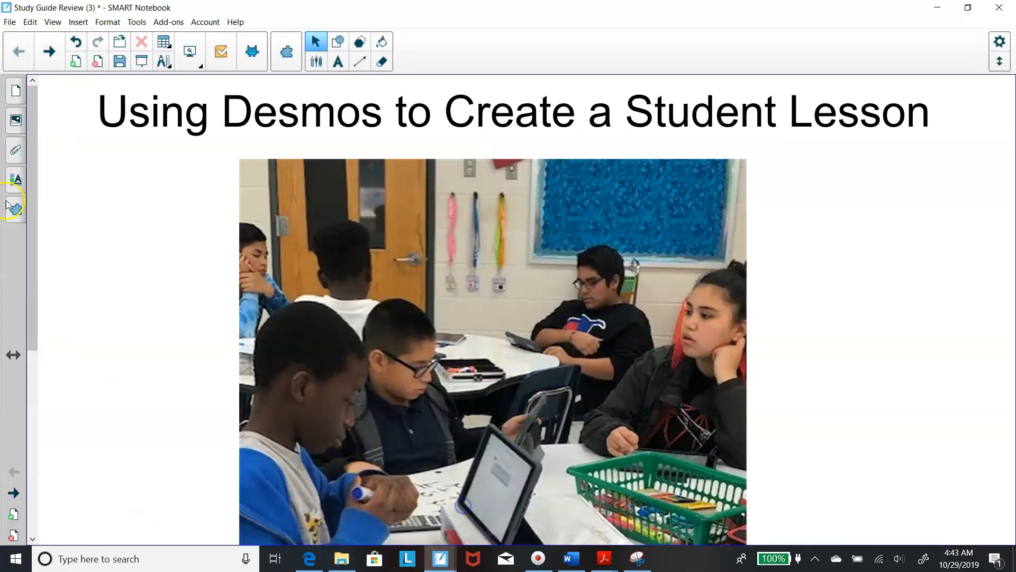
click(76, 61)
double_click(284, 130)
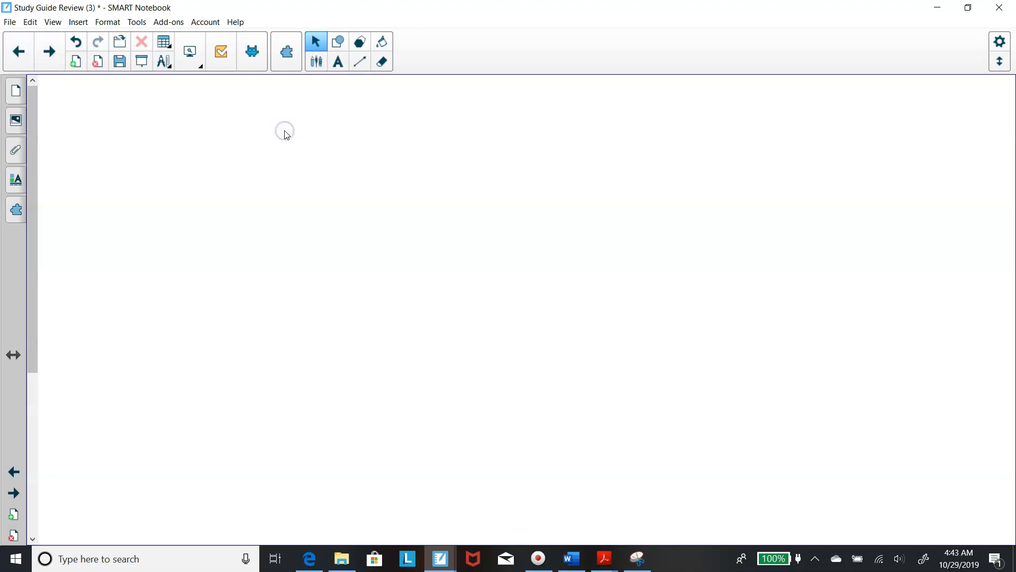
text(-2x)
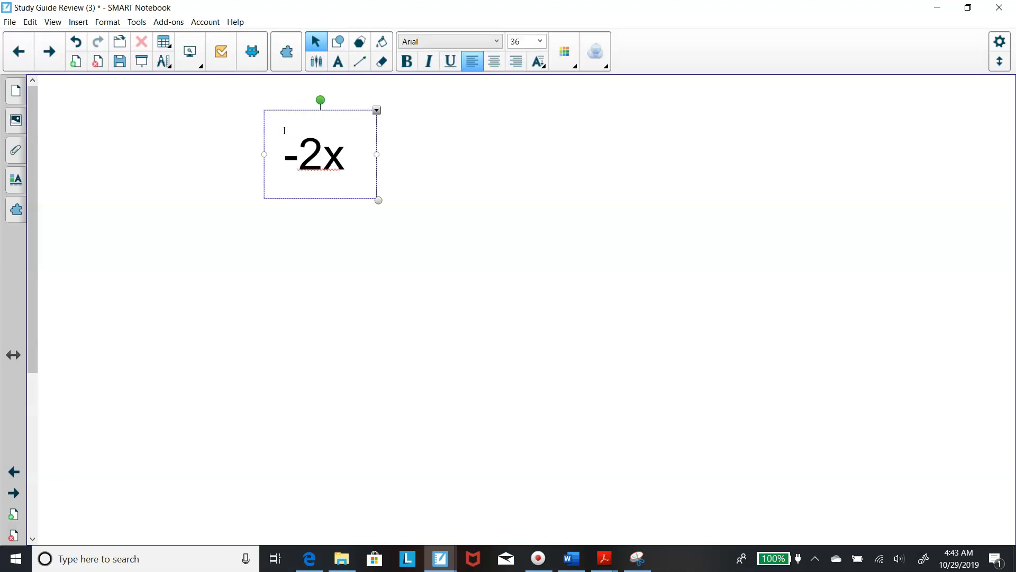
text( - 5 =)
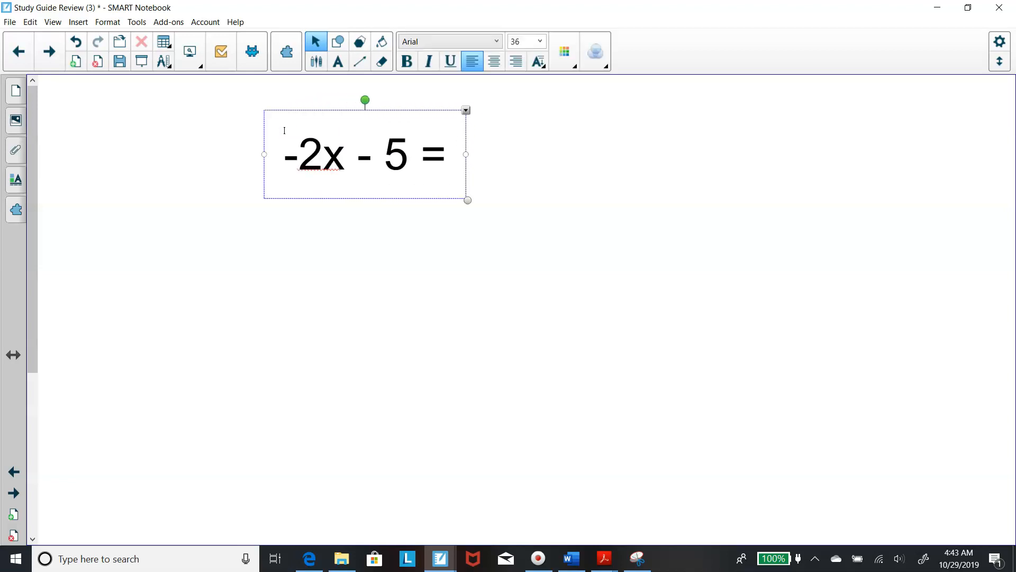
text( 21)
click(387, 238)
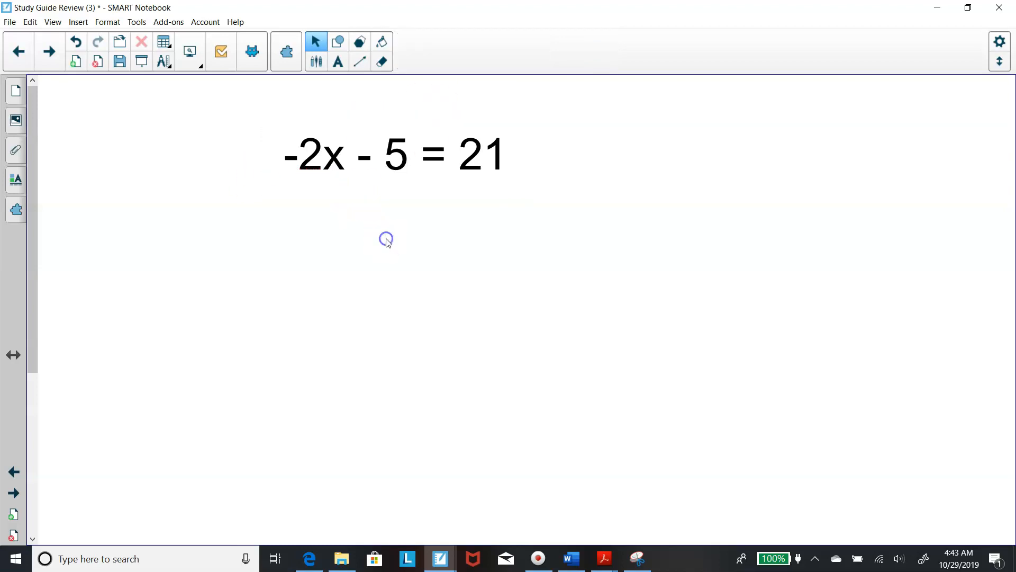
drag(381, 162, 482, 135)
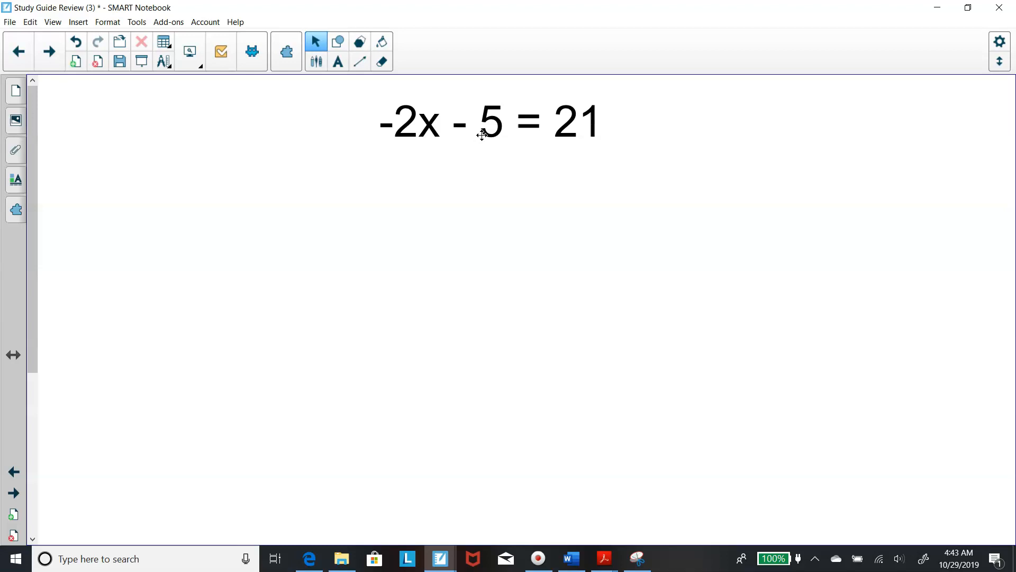
Step: Switch to Snipping Tool and capture a new snip of the equation with the blank space beneath it
click(639, 563)
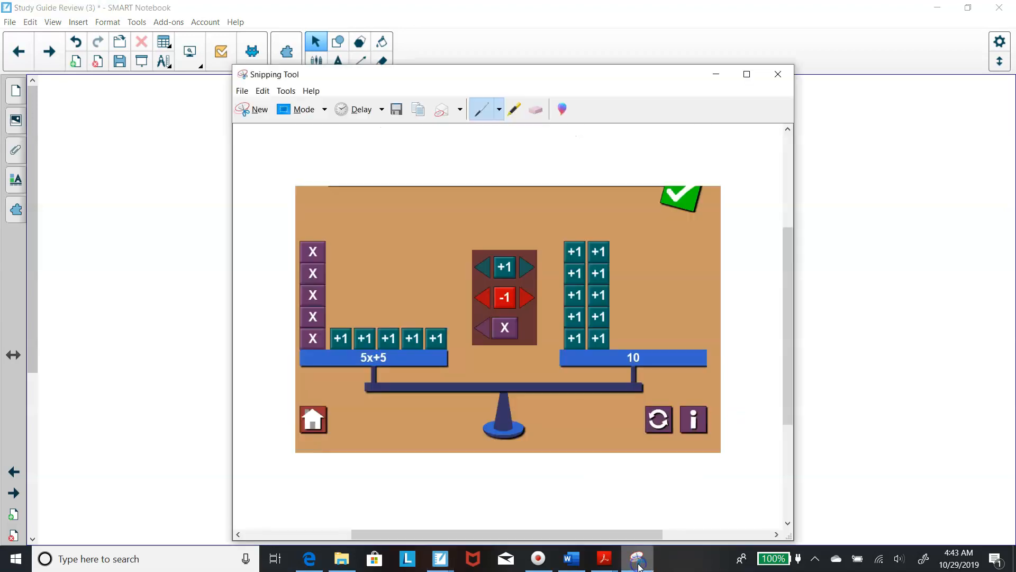
click(254, 114)
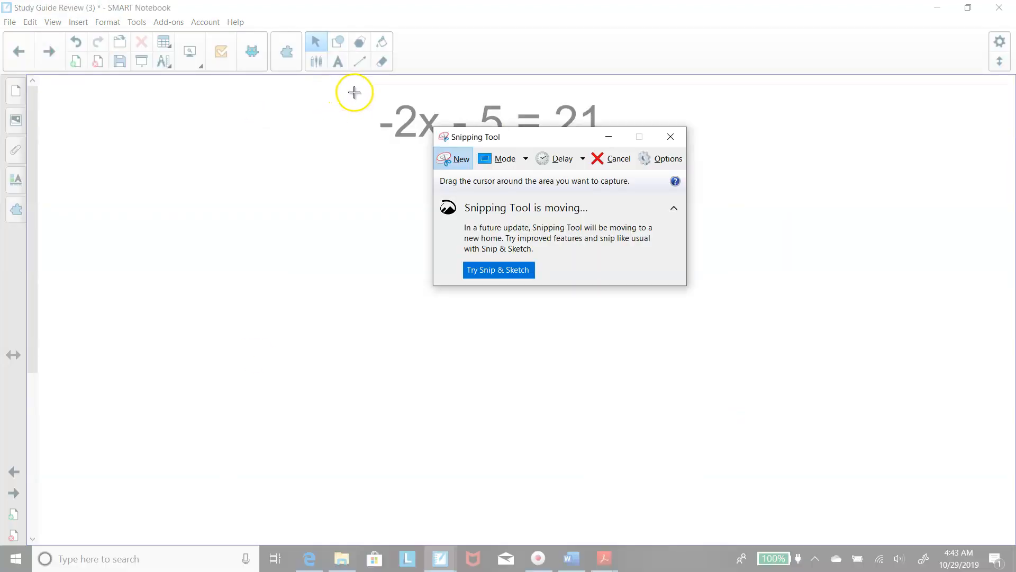
drag(328, 89, 696, 542)
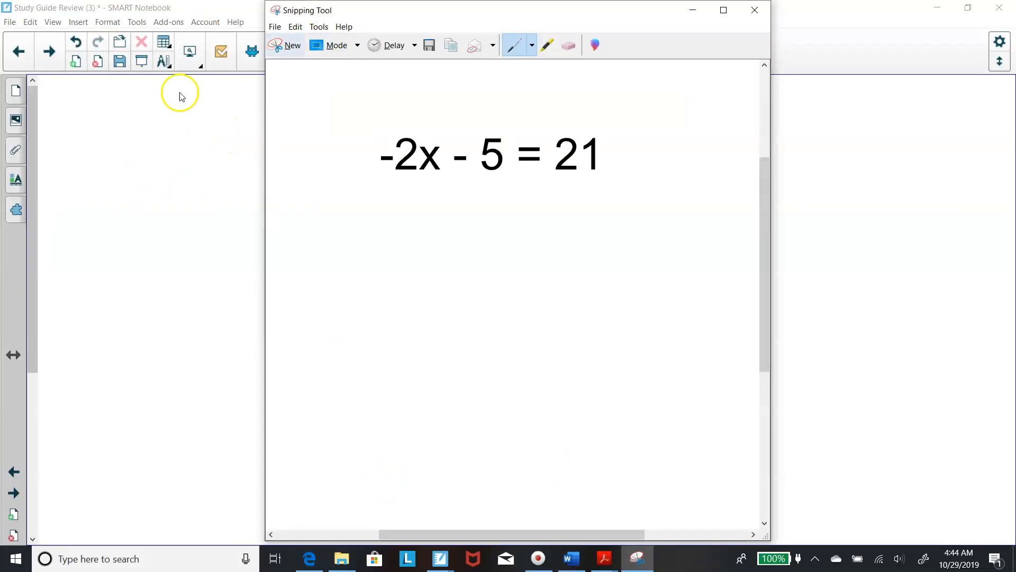
Step: Save the snip to the Desktop as a PNG named "equation to solve"
click(274, 27)
click(300, 57)
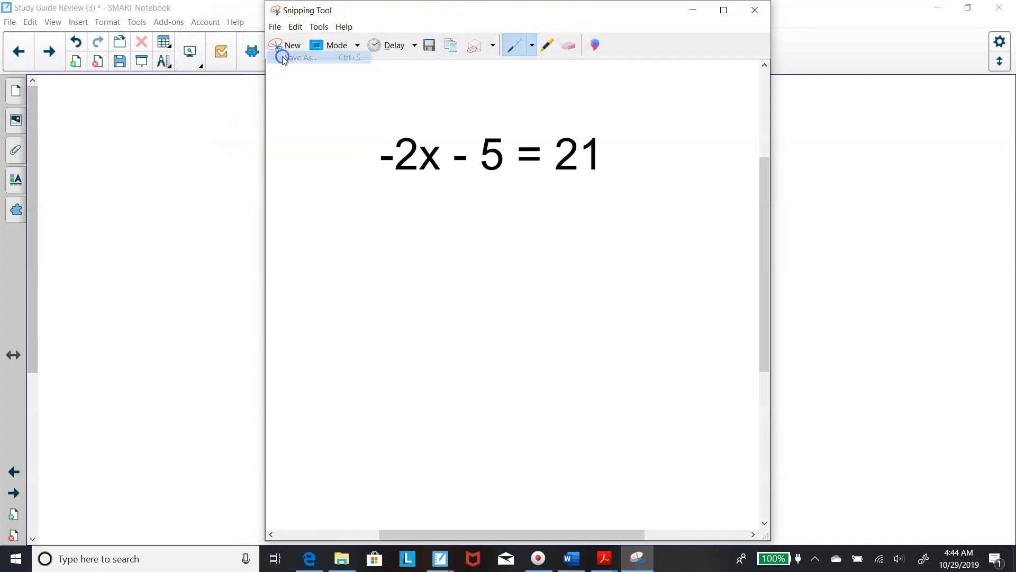
text(equation to solvwe)
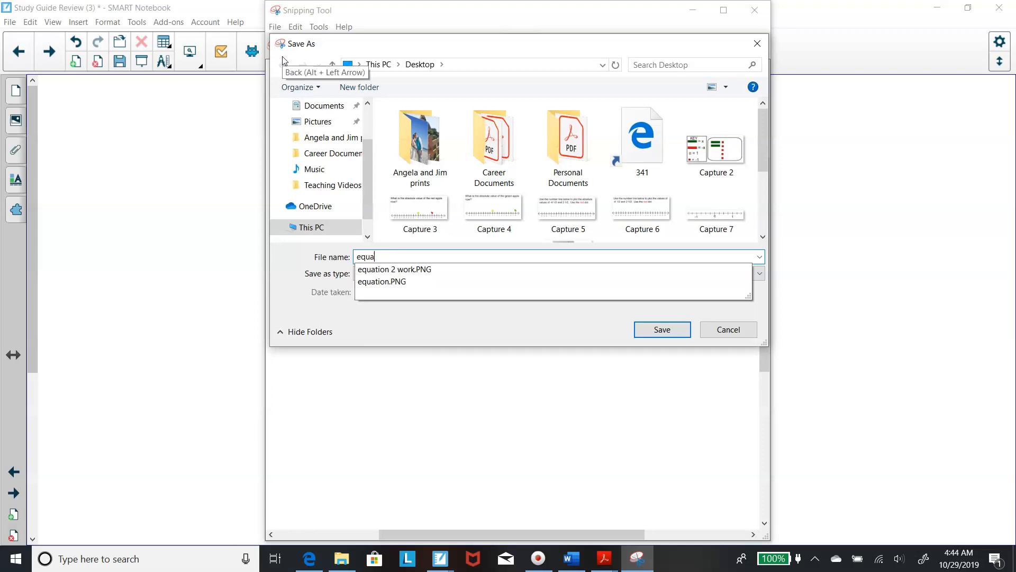
key(BackSpace)
key(BackSpace)
key(BackSpace)
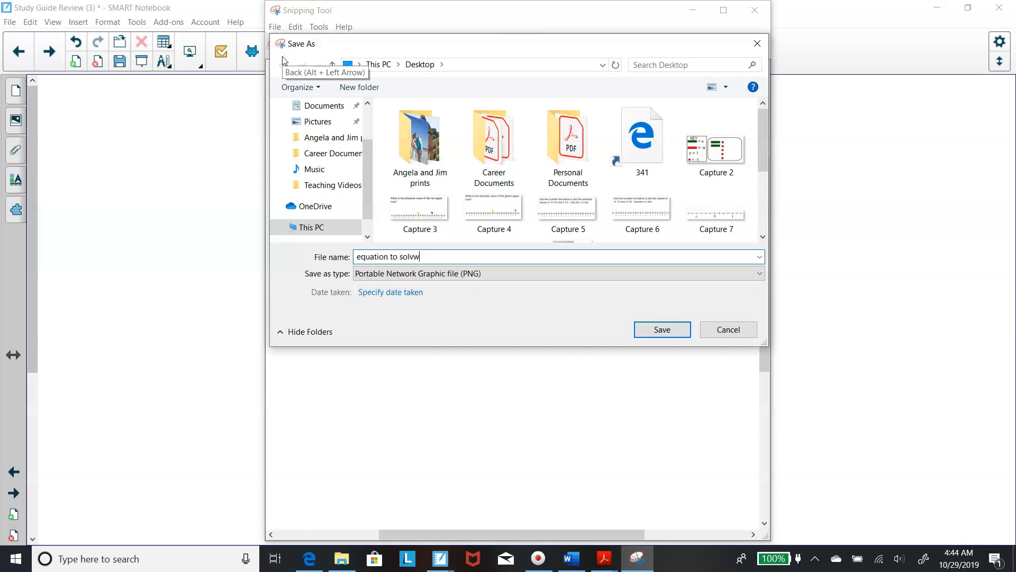
text(ve)
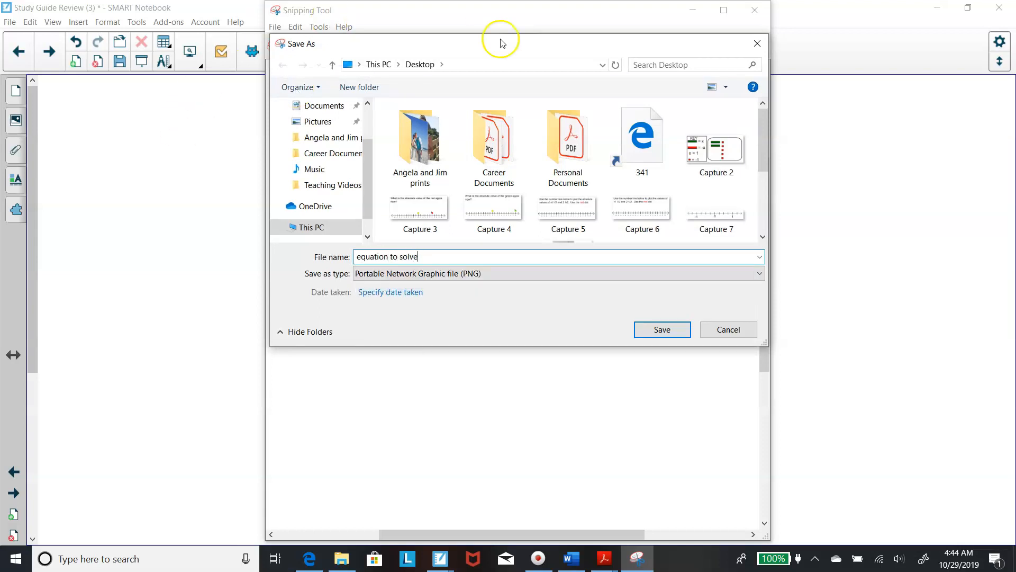
click(658, 331)
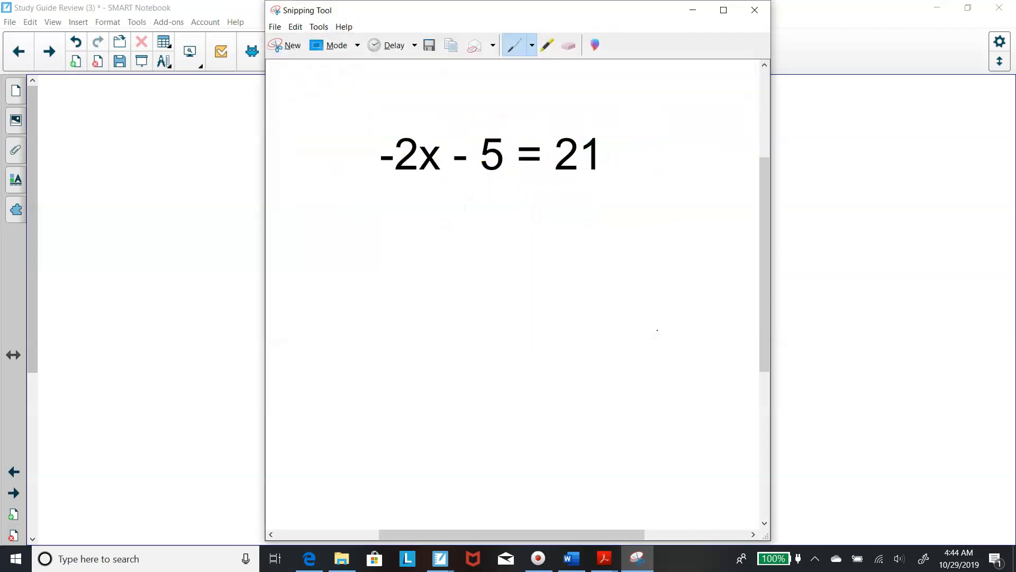
Step: Switch to the Desmos activity in Edge and set the fourth screen's sketch background to the saved "-2x - 5 = 21" image
click(309, 557)
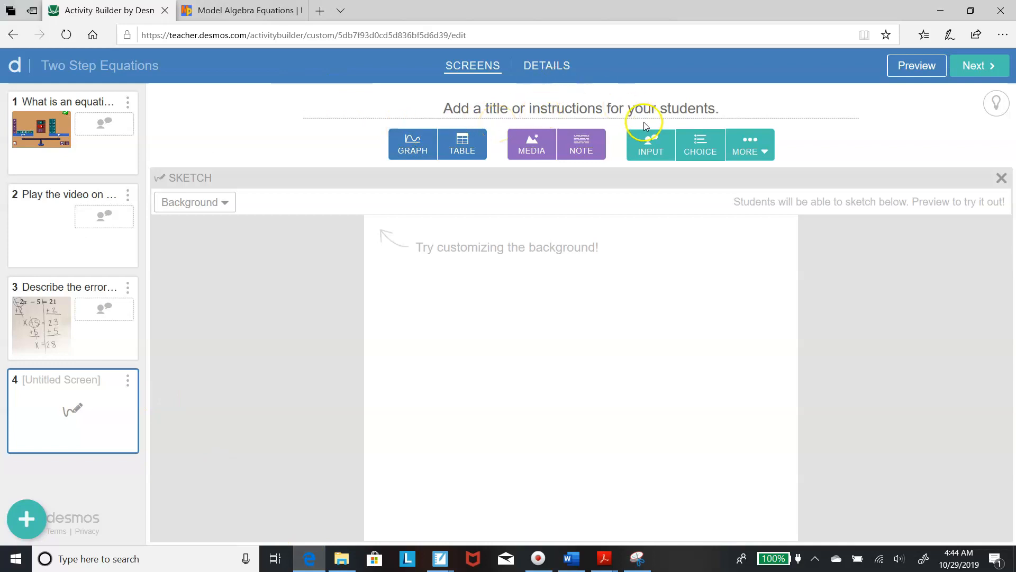
click(223, 210)
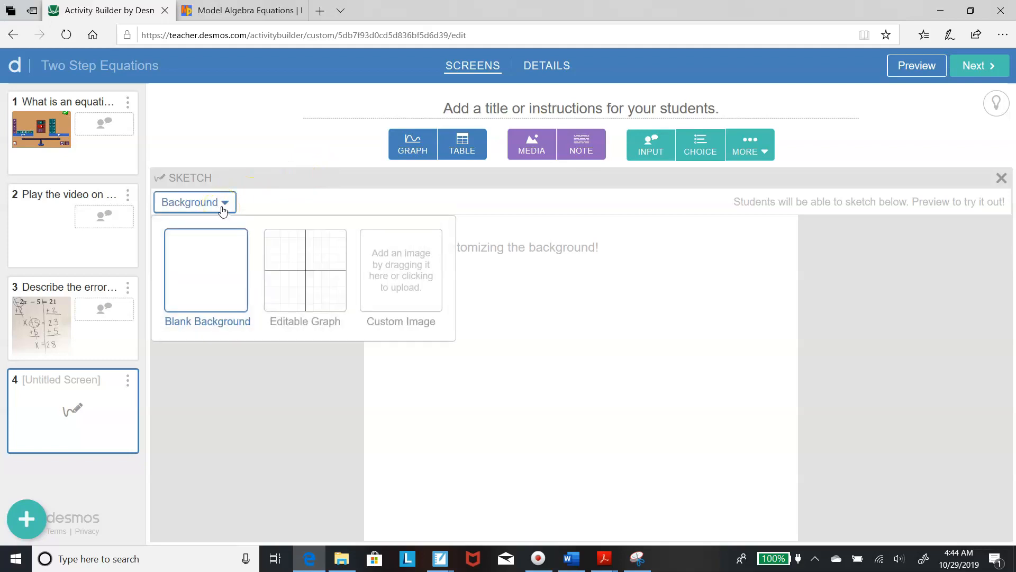
click(386, 281)
click(514, 91)
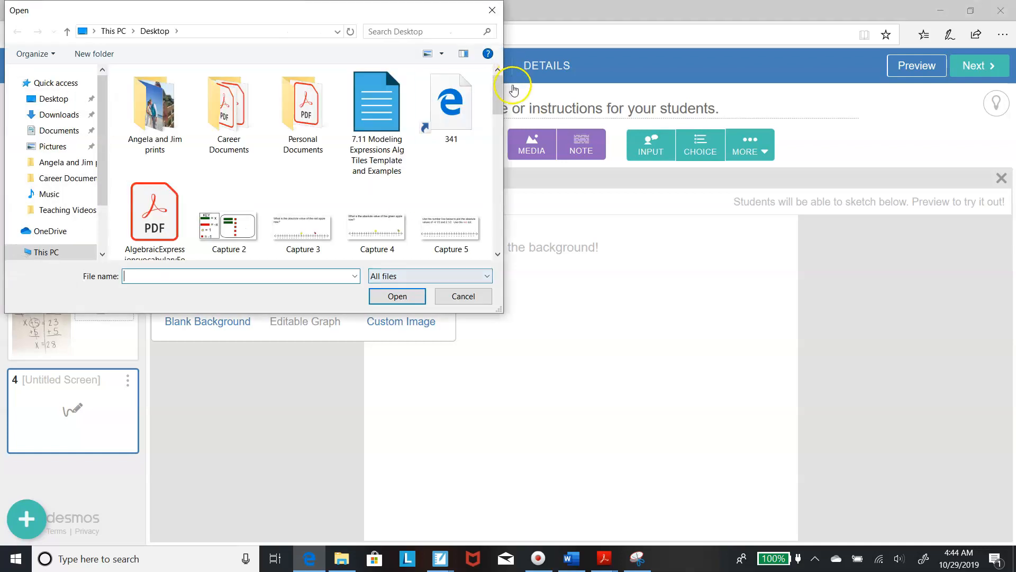
drag(494, 93, 500, 151)
double_click(294, 135)
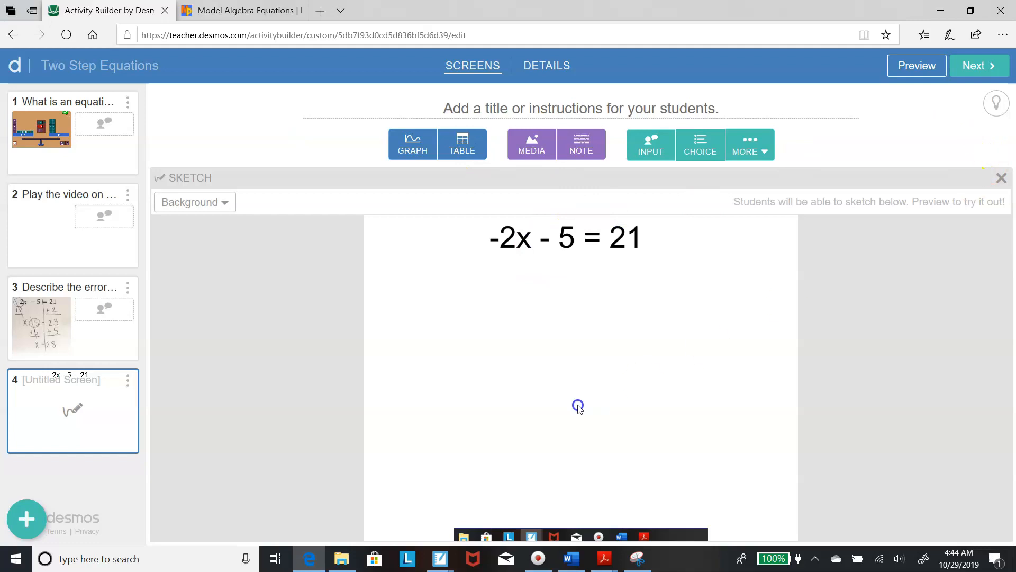
Step: Preview the fourth screen as a student, sketch adding 5 to both sides of the equation, and close the preview
click(926, 65)
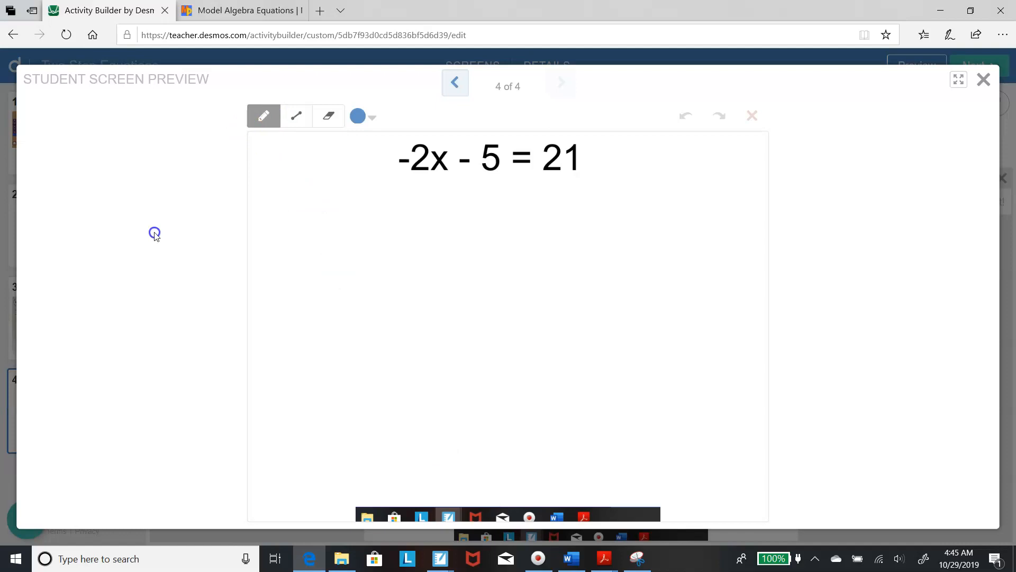
drag(516, 139, 526, 302)
drag(462, 180, 456, 213)
mouse_move(447, 199)
mouse_down()
mouse_move(490, 201)
mouse_move(483, 210)
mouse_up()
mouse_move(543, 177)
mouse_down()
mouse_move(541, 207)
mouse_move(558, 191)
mouse_up()
mouse_move(563, 191)
mouse_down()
mouse_move(579, 177)
mouse_move(561, 206)
mouse_up()
drag(401, 221, 616, 204)
drag(434, 208, 495, 140)
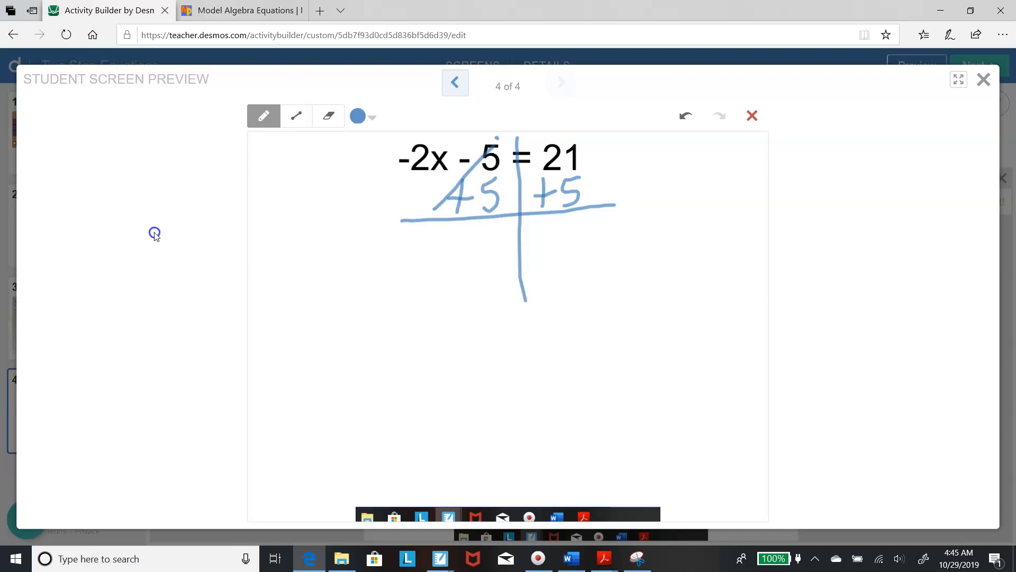
click(983, 79)
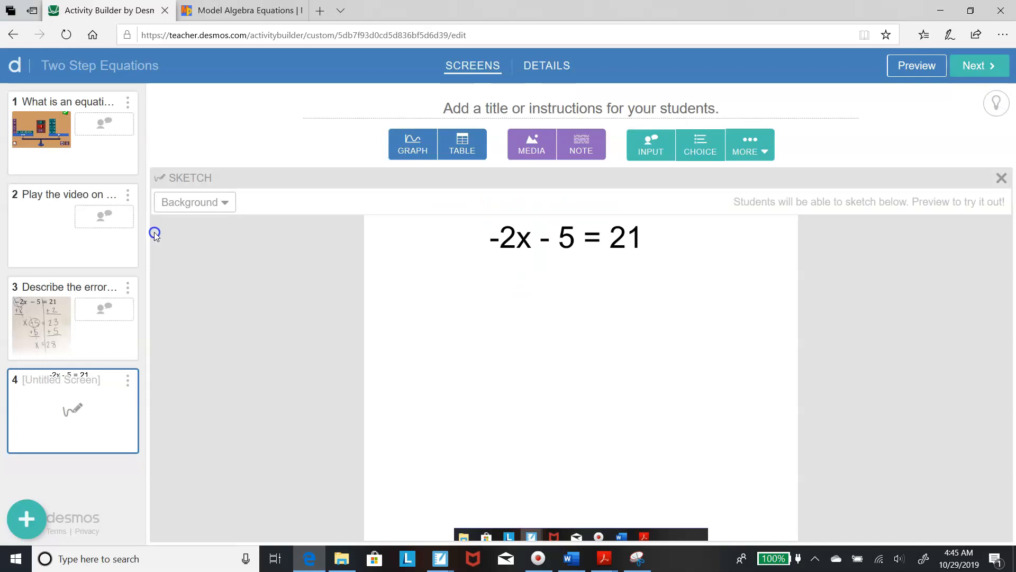
Step: Give the fourth screen the instructions "Solve the problem below correctly. Show each step." and check them in the student preview
click(581, 109)
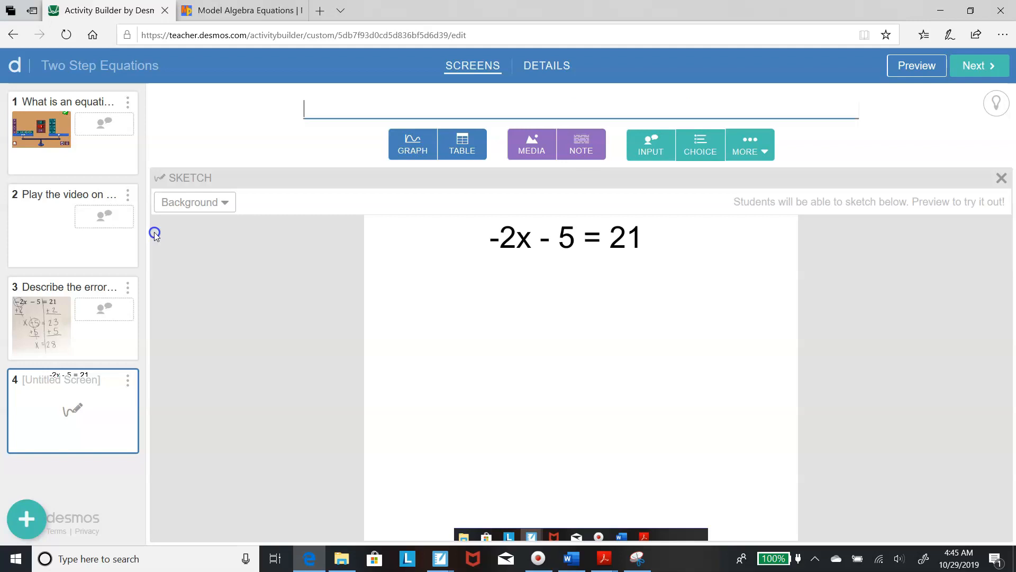
text(Solve the p)
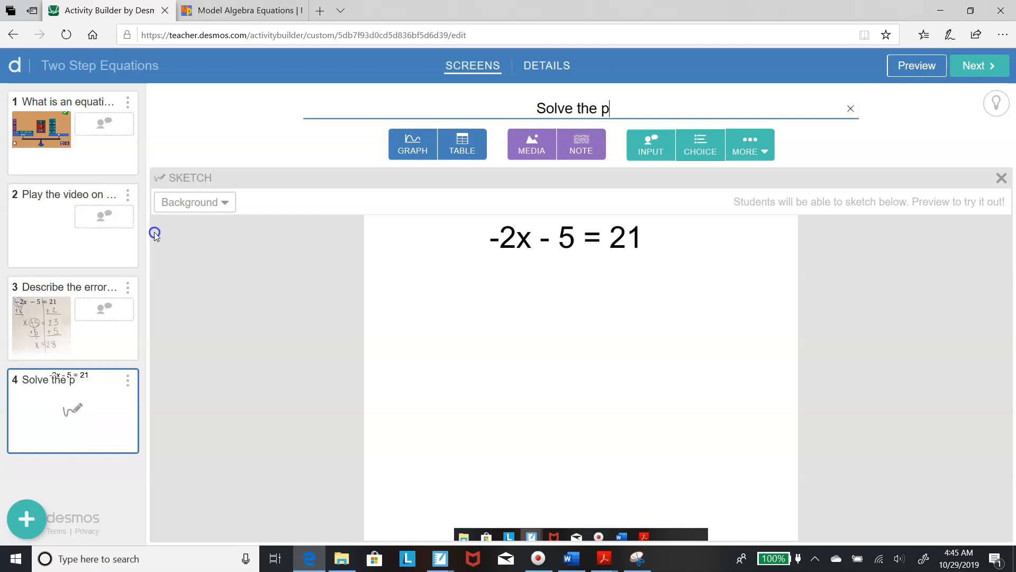
text(roblem below )
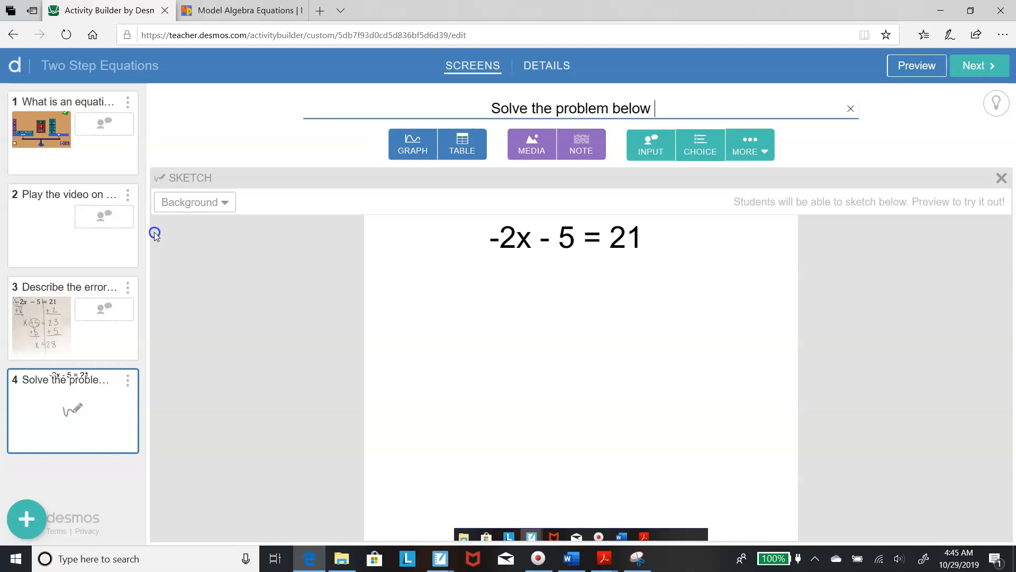
text(correctly)
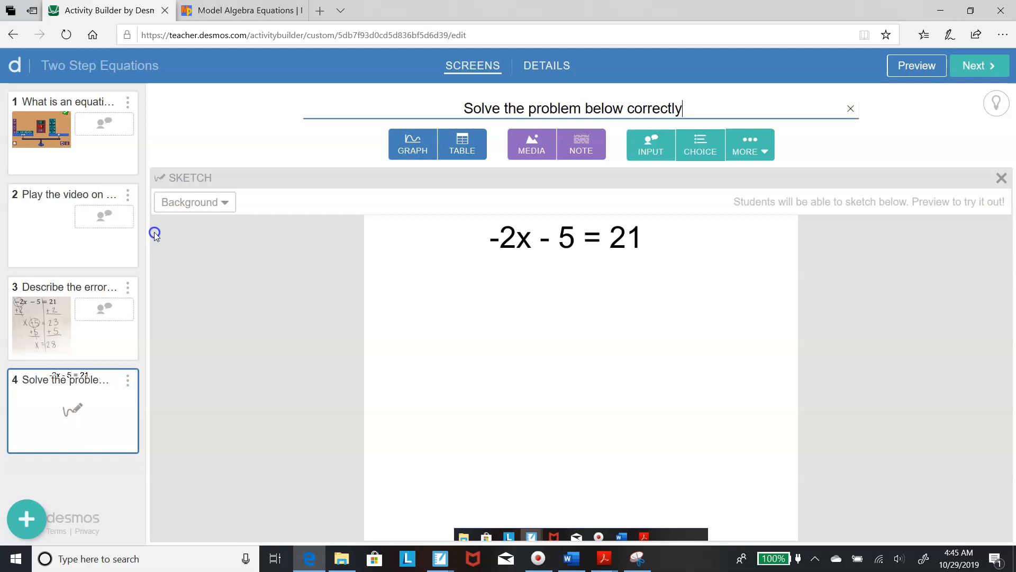
text(.  Show each step.)
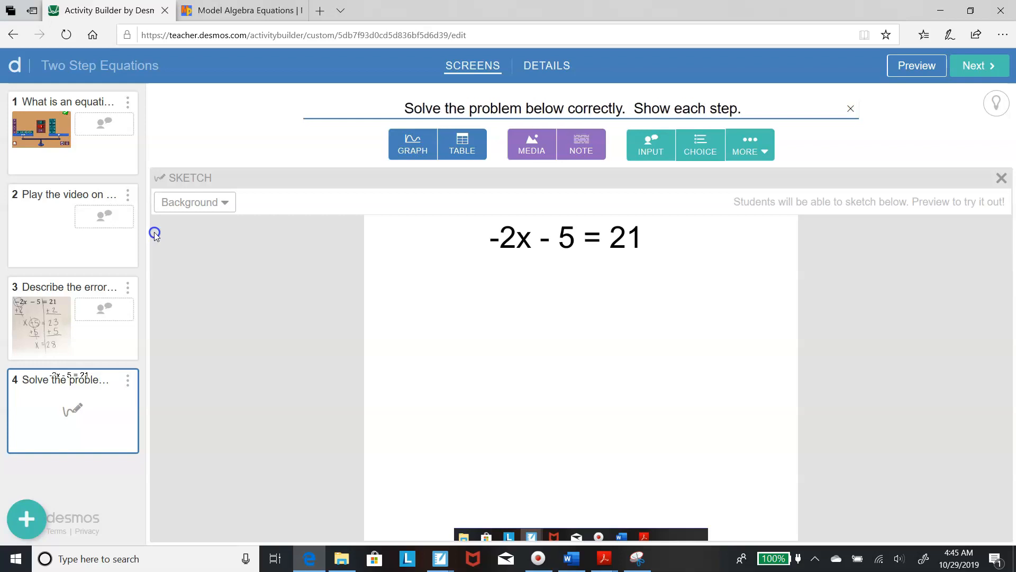
click(933, 63)
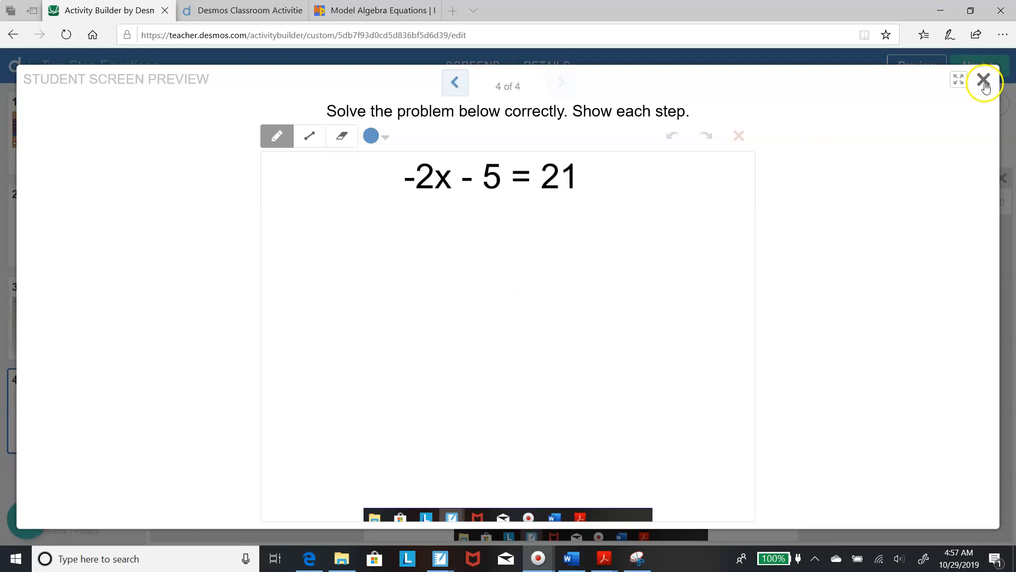
click(983, 79)
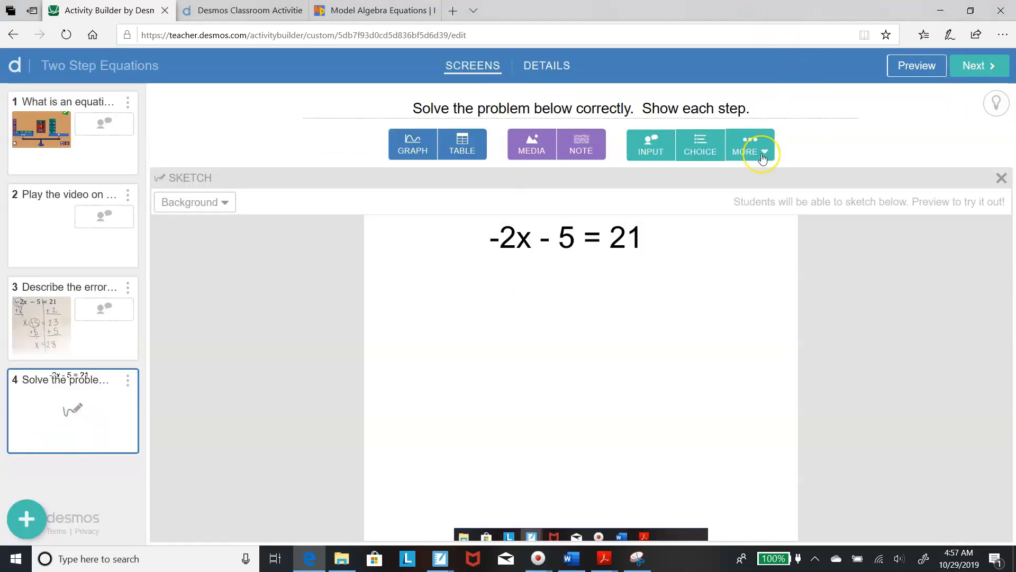
Step: Add a fifth screen with a card sort component
click(31, 525)
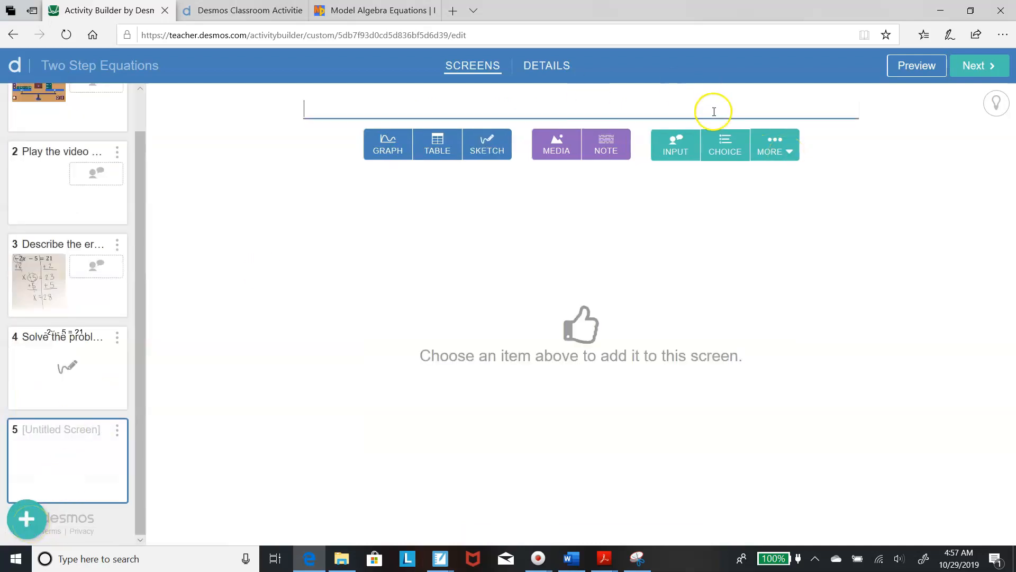
click(788, 152)
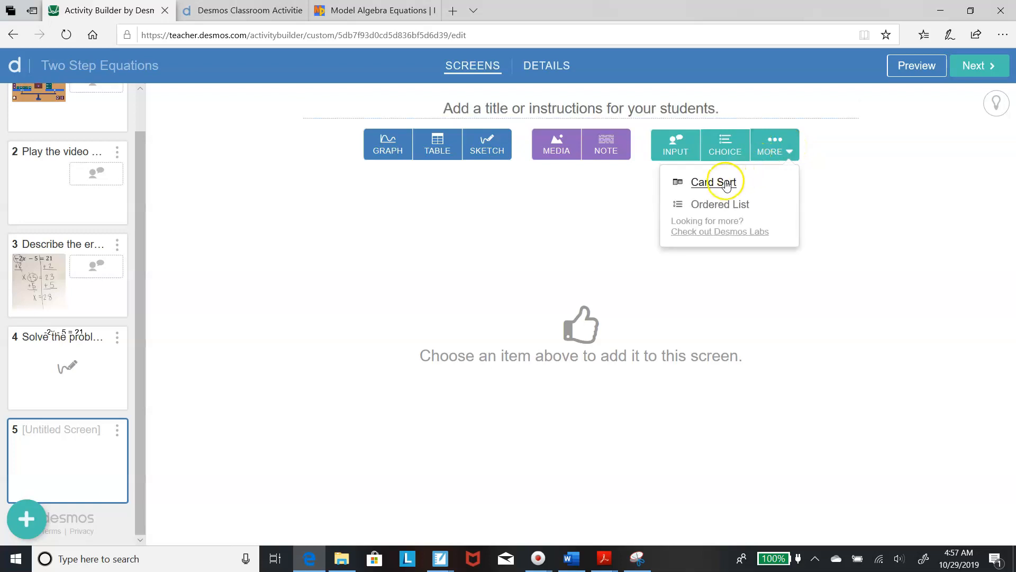
click(726, 182)
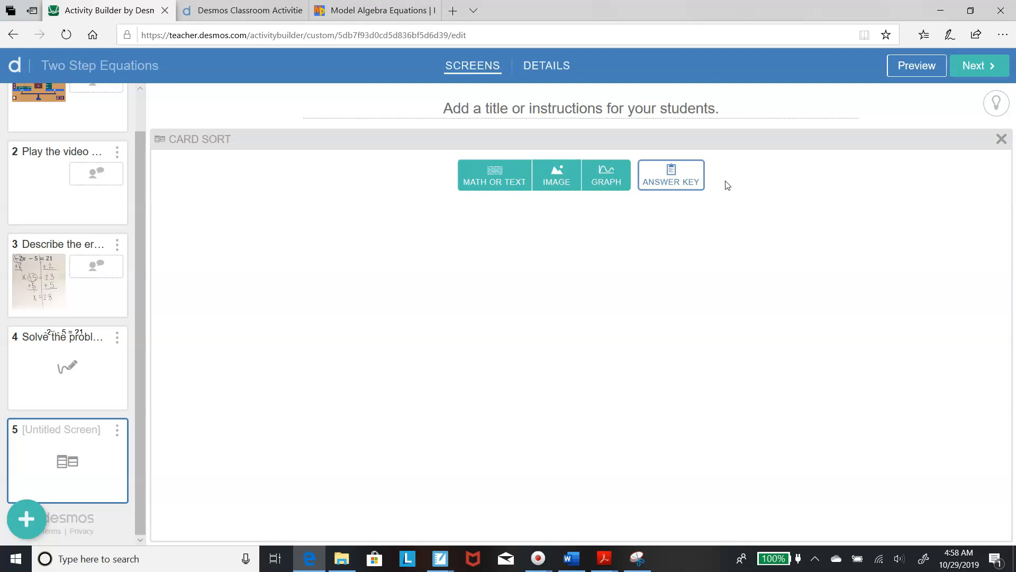
Step: Title the card sort screen "Match each equation to its solution."
click(659, 108)
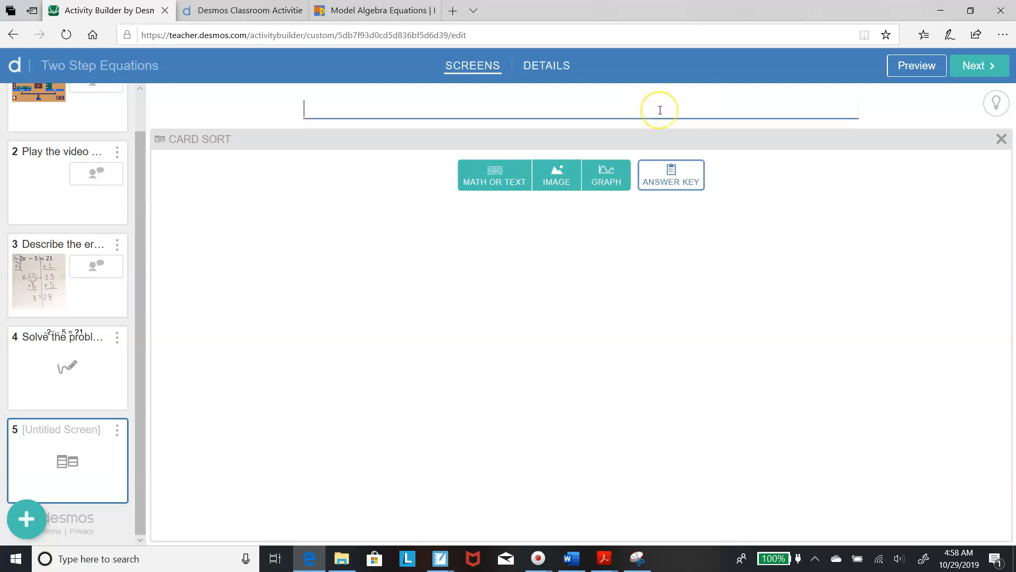
text(Match ea ch)
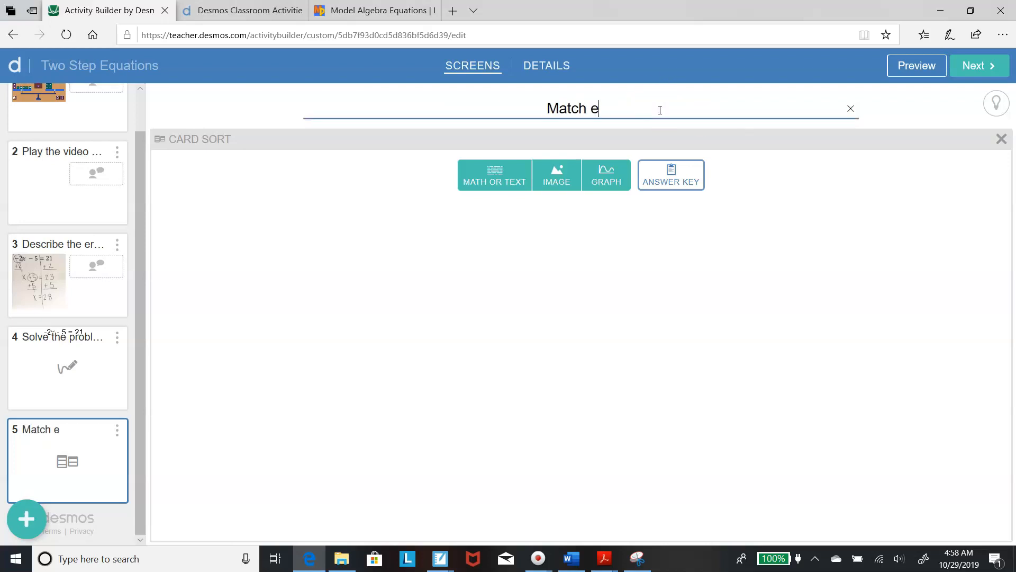
key(BackSpace)
key(BackSpace)
key(BackSpace)
text(ch eqautio)
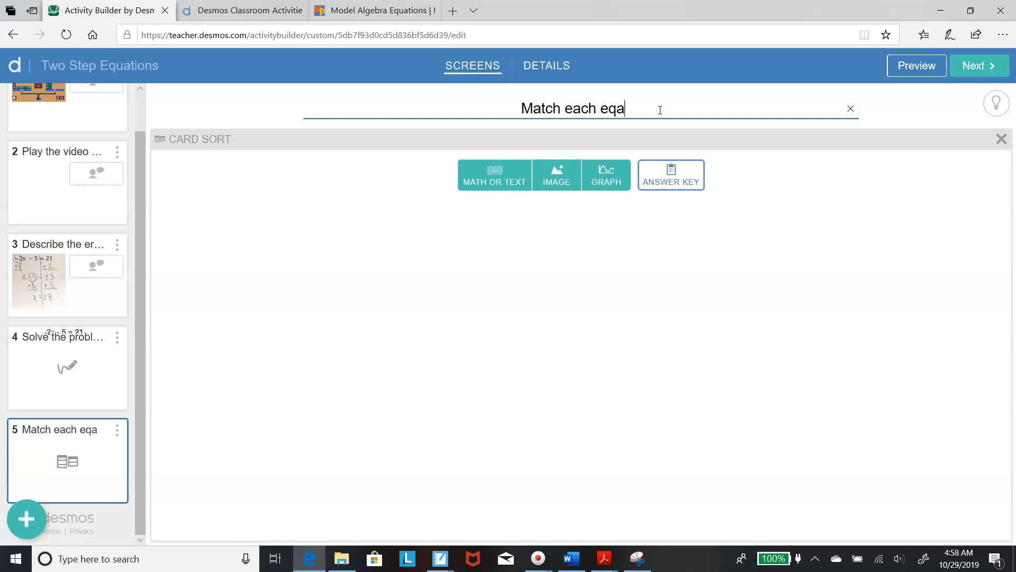
key(BackSpace)
key(BackSpace)
key(BackSpace)
key(BackSpace)
key(BackSpace)
text(uy)
key(BackSpace)
text(ato)
key(BackSpace)
text(\io)
key(BackSpace)
key(BackSpace)
key(BackSpace)
text(ion to its solution.)
Step: Add text cards to the card sort and fill the first two with "-2x = 8" and "x = -4"
click(487, 186)
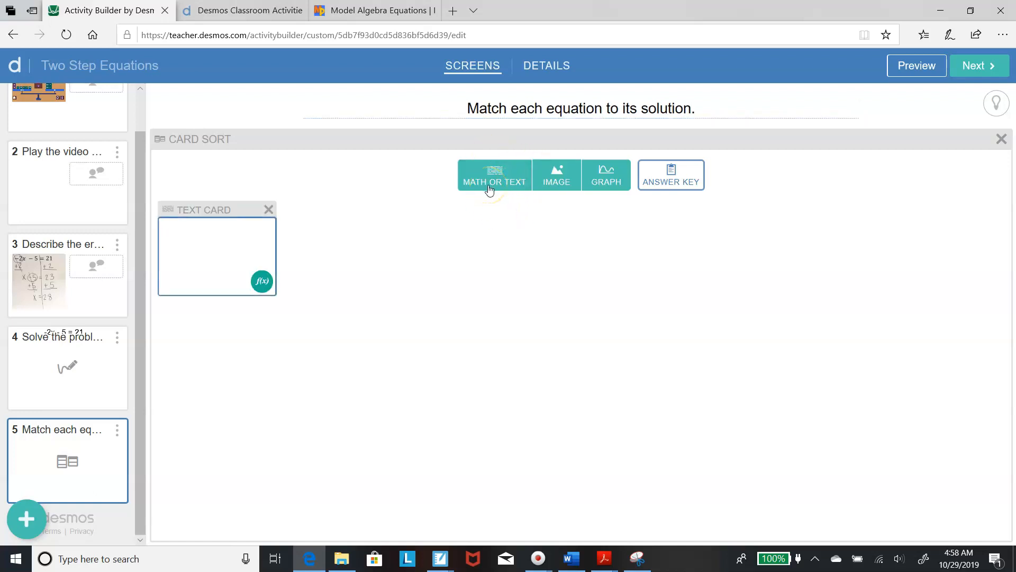
text(-2x = 8)
click(489, 185)
click(490, 185)
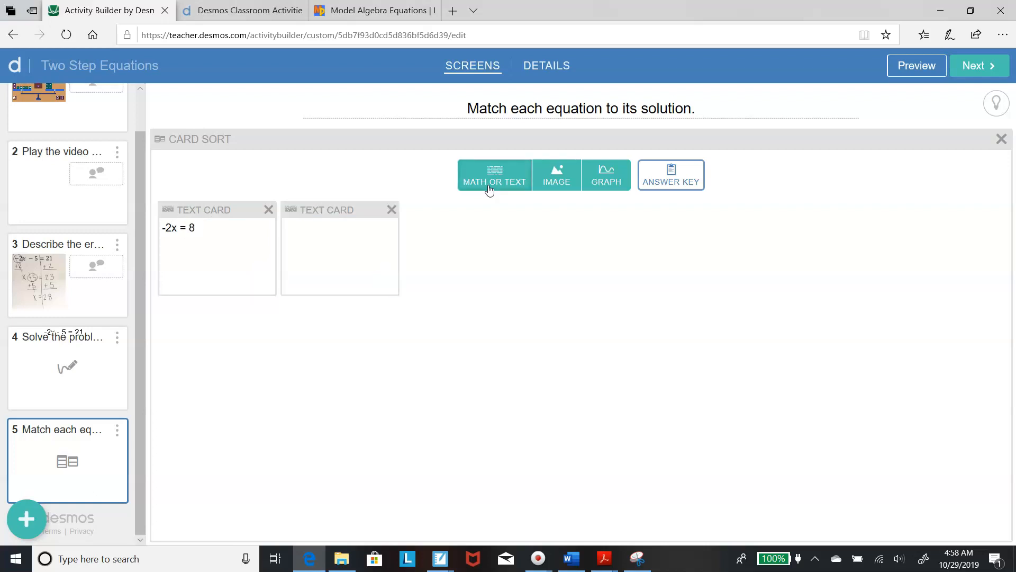
click(327, 236)
text(x)
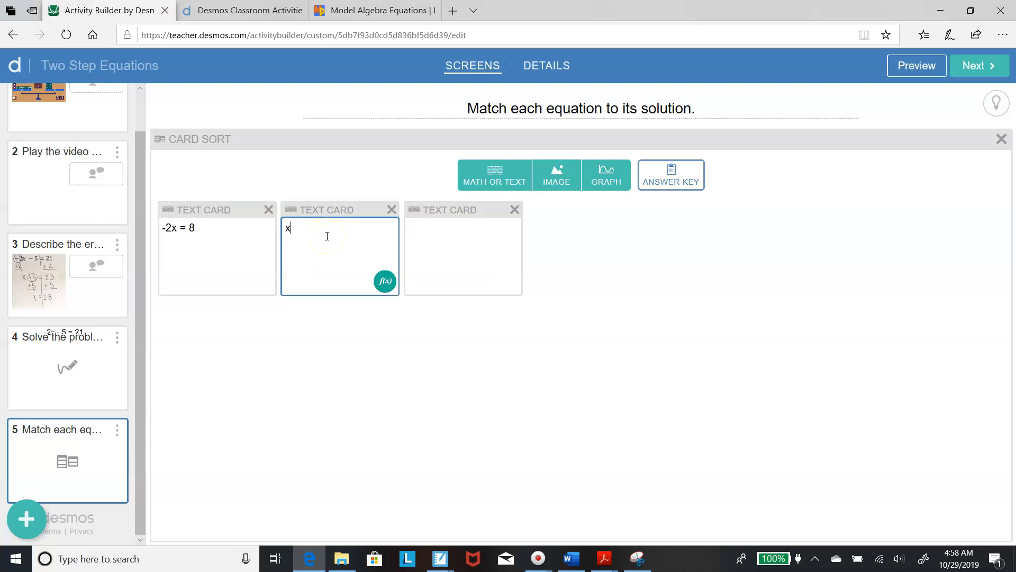
text( = -4)
Step: Fill the empty third card with "2x - 5 = 8" and add a fourth text card reading "x = 6.5"
click(458, 228)
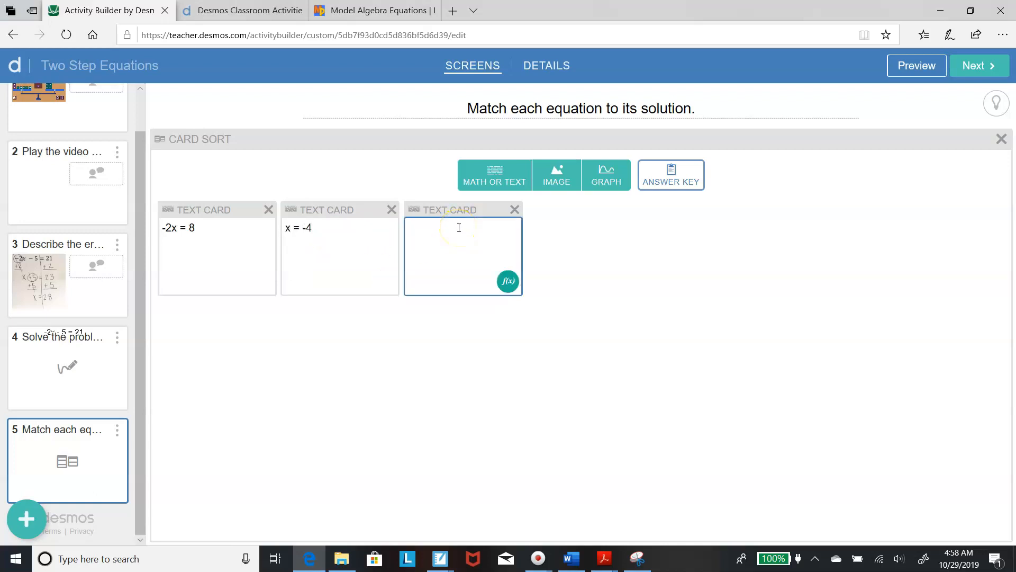
text(2x)
text(- 5 = 8)
click(509, 181)
text(x = )
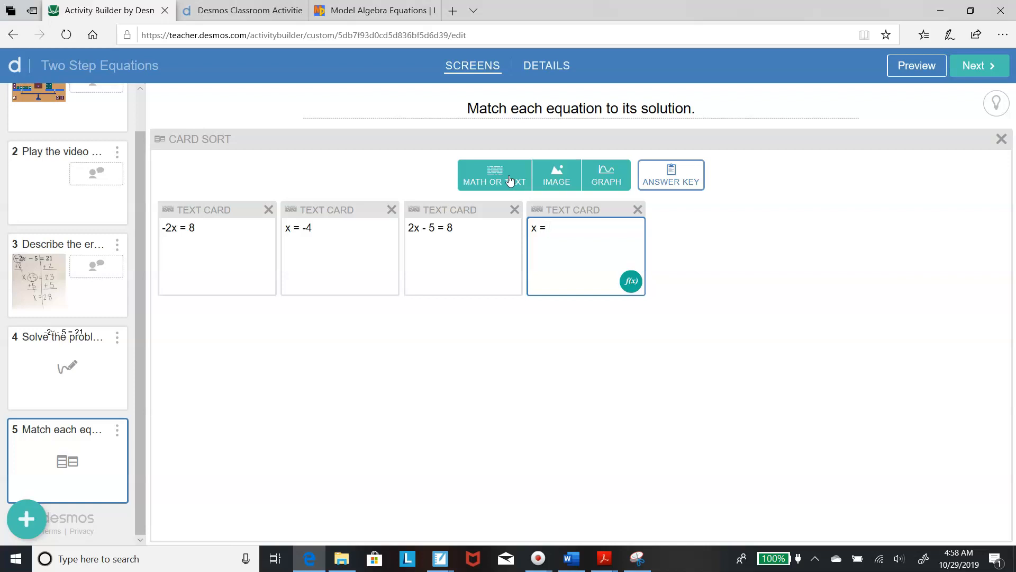
text(6.5)
Step: Add two more text cards reading "x/-3 + 5 = 1" and "x = 12"
click(509, 181)
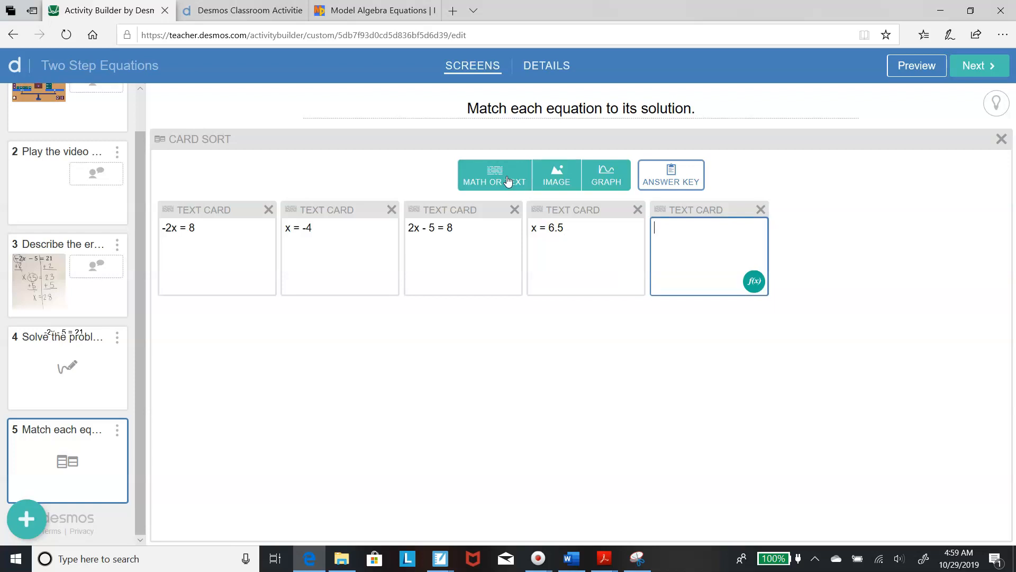
text(s)
key(BackSpace)
text(x/-3 + 5 = 1)
click(495, 171)
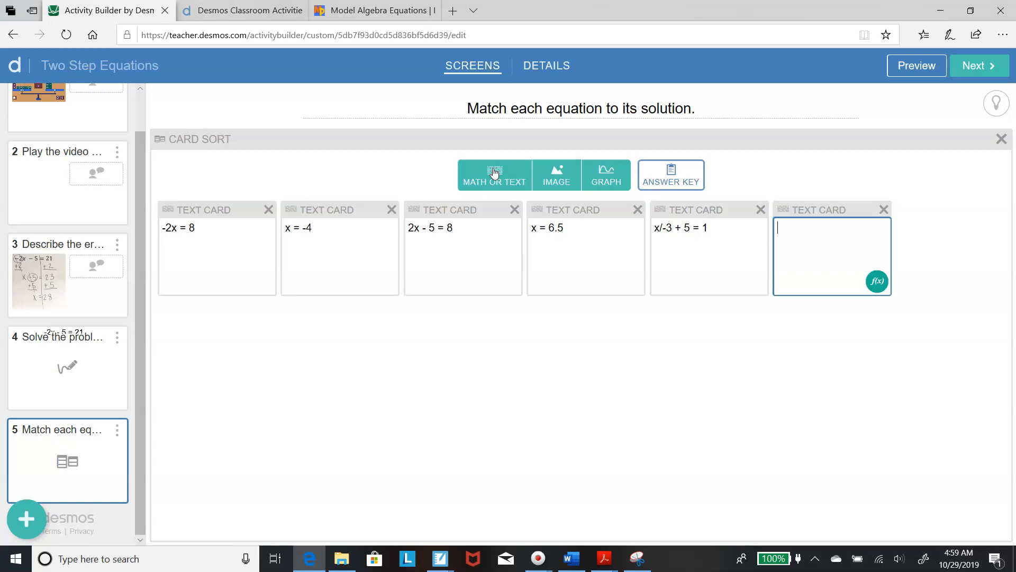
text(x = 12)
Step: In the card sort's answer key, group -2x = 8 with x = -4, 2x - 5 = 8 with x = 6.5, and x/-3 + 5 = 1 with x = 12
click(666, 173)
click(666, 173)
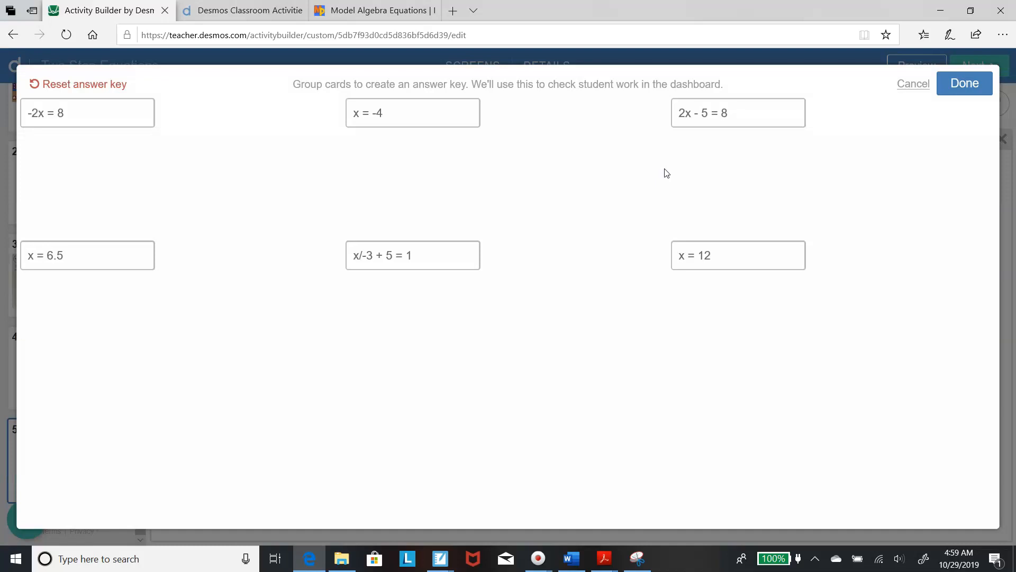
drag(390, 121, 64, 126)
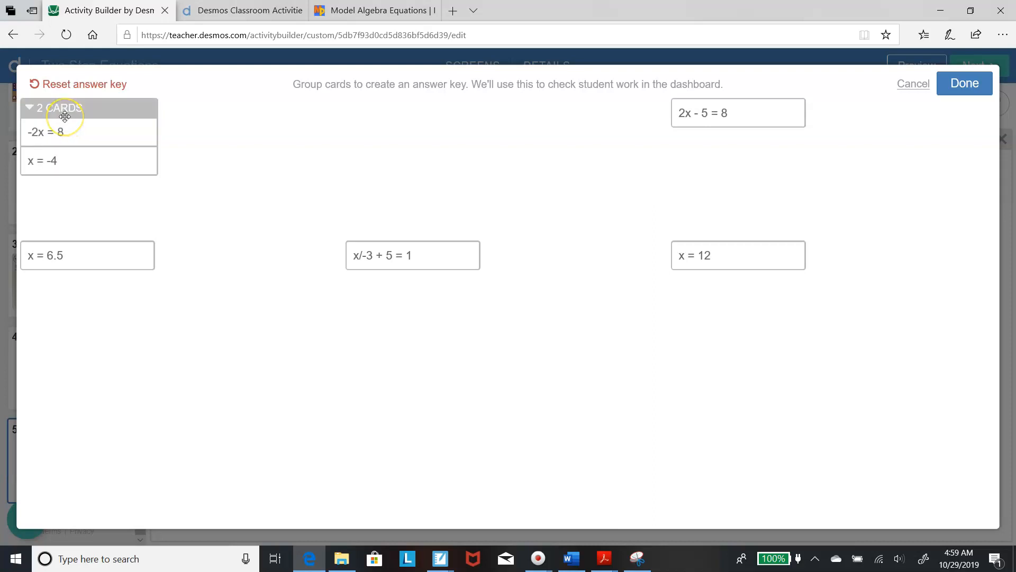
drag(90, 257, 748, 121)
drag(716, 252, 392, 256)
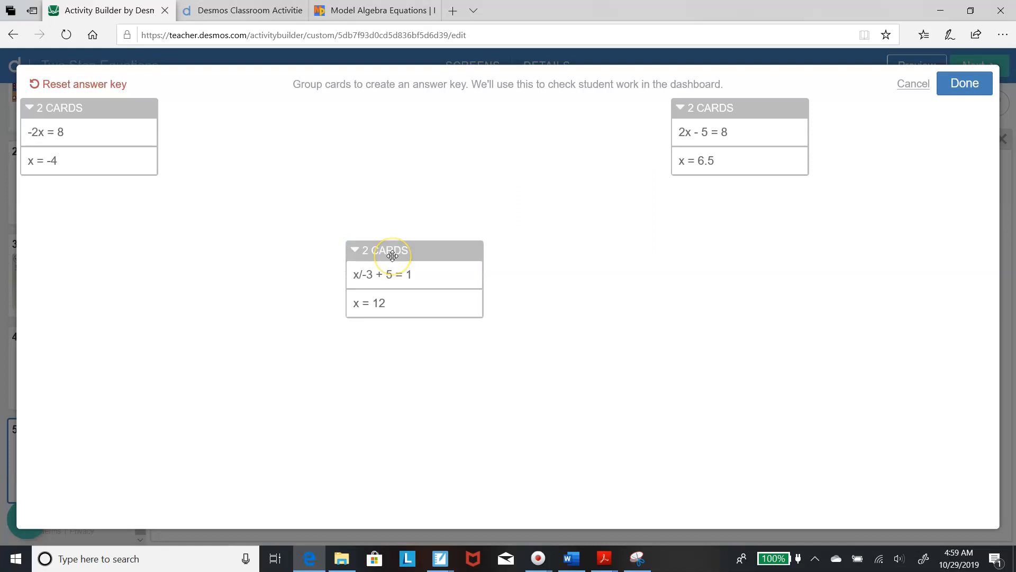
Step: Save the card sort's answer key and return to the activity's screen editor
click(918, 122)
click(973, 83)
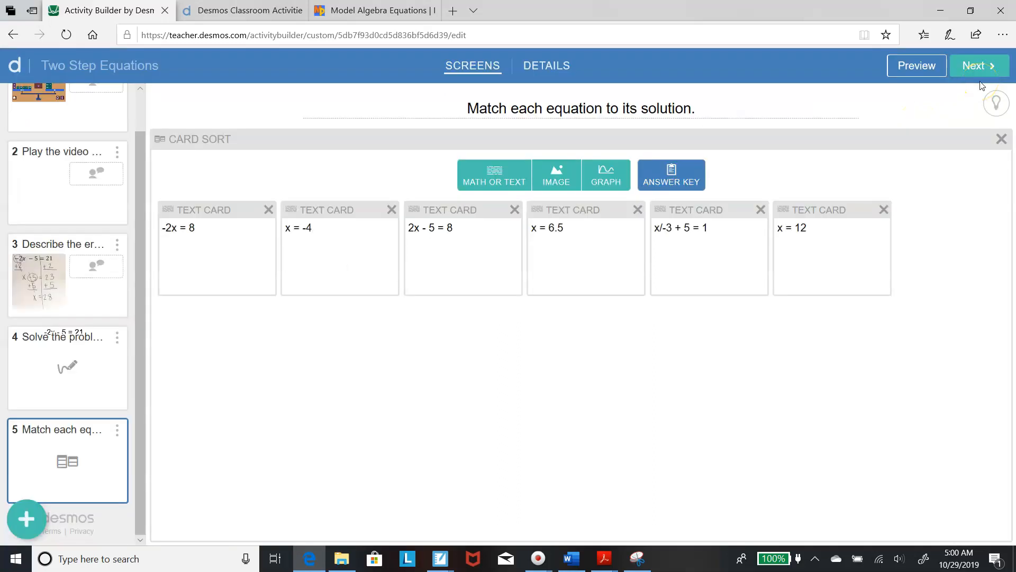
Step: Preview the card sort as a student twice, trying out moving the x/-3 + 5 = 1 card, and return to the editor
click(921, 64)
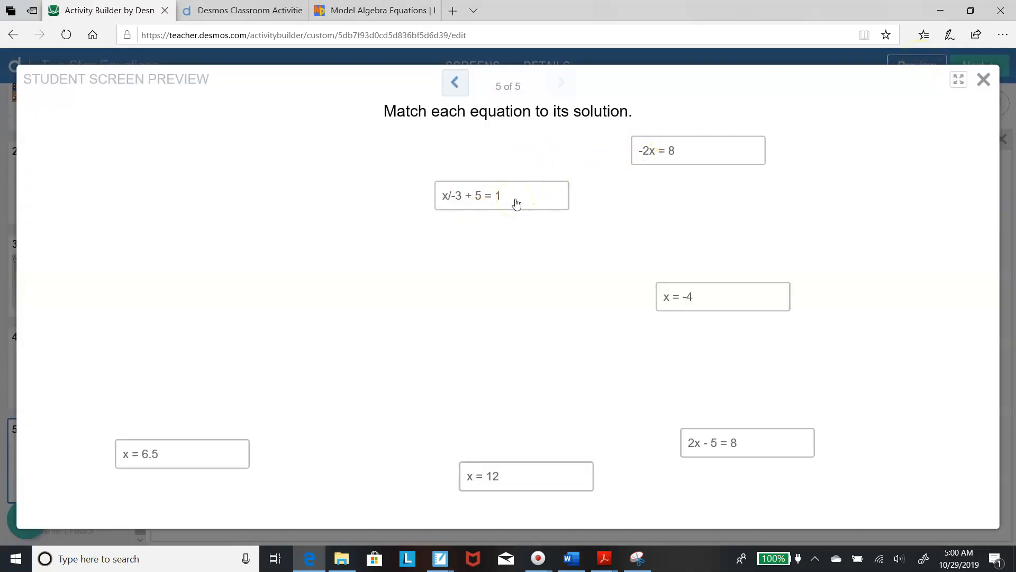
drag(517, 204, 322, 233)
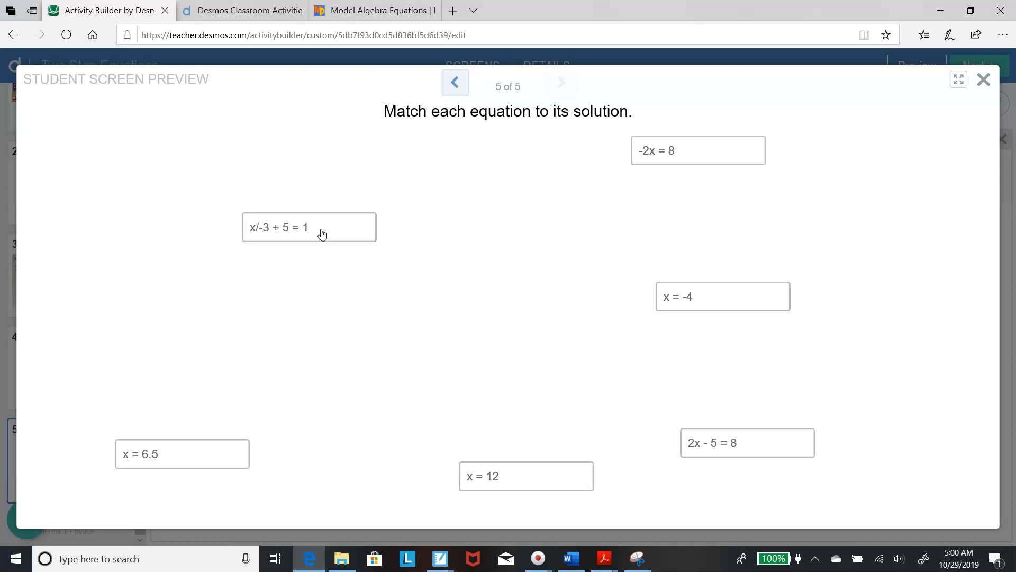
click(984, 80)
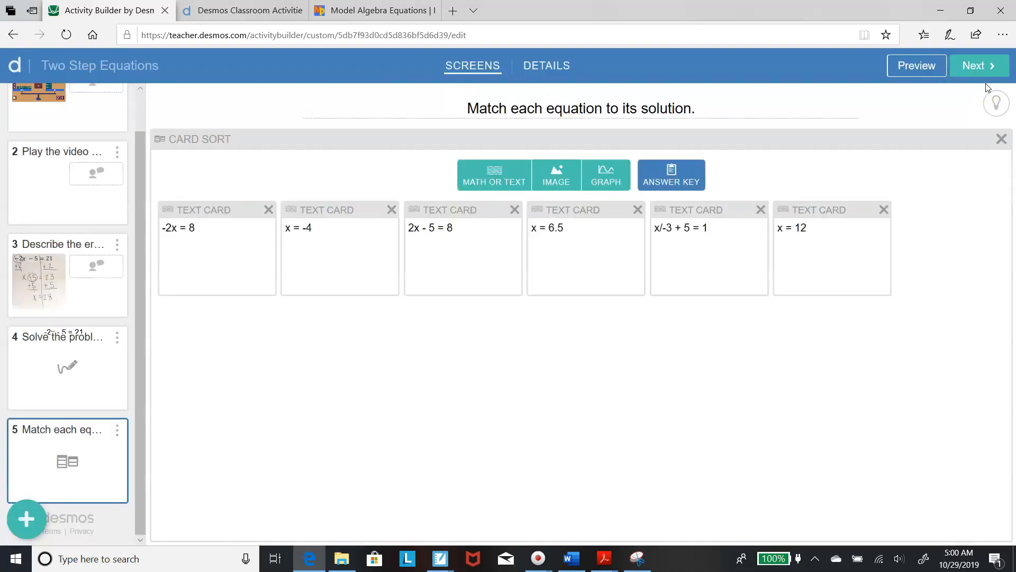
click(907, 69)
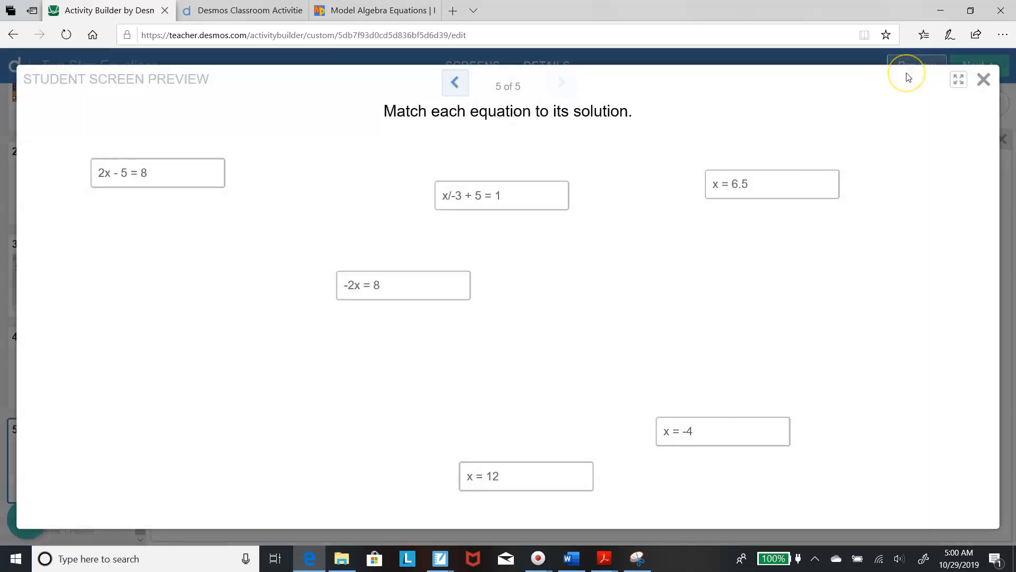
click(984, 82)
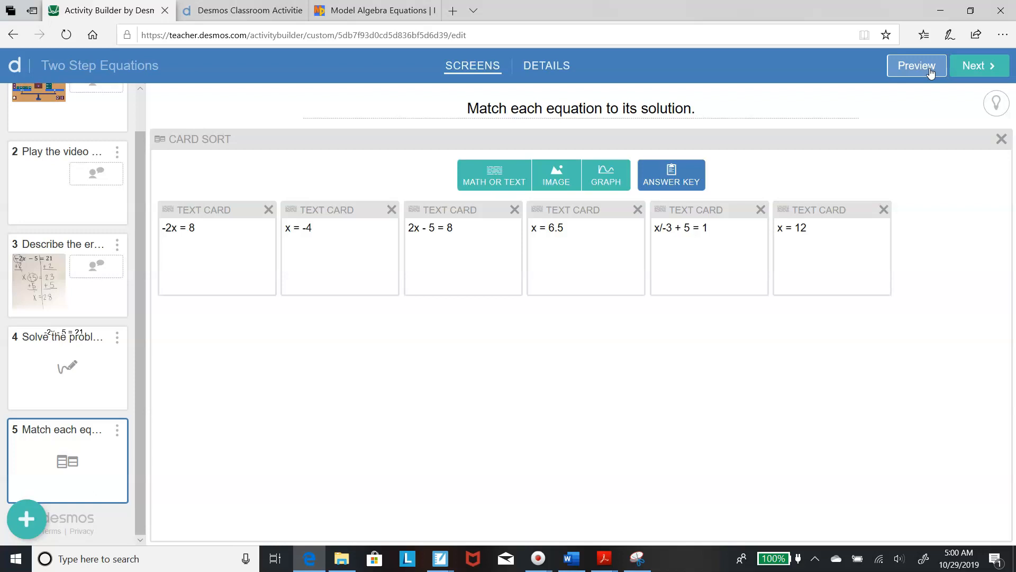
drag(141, 243, 143, 160)
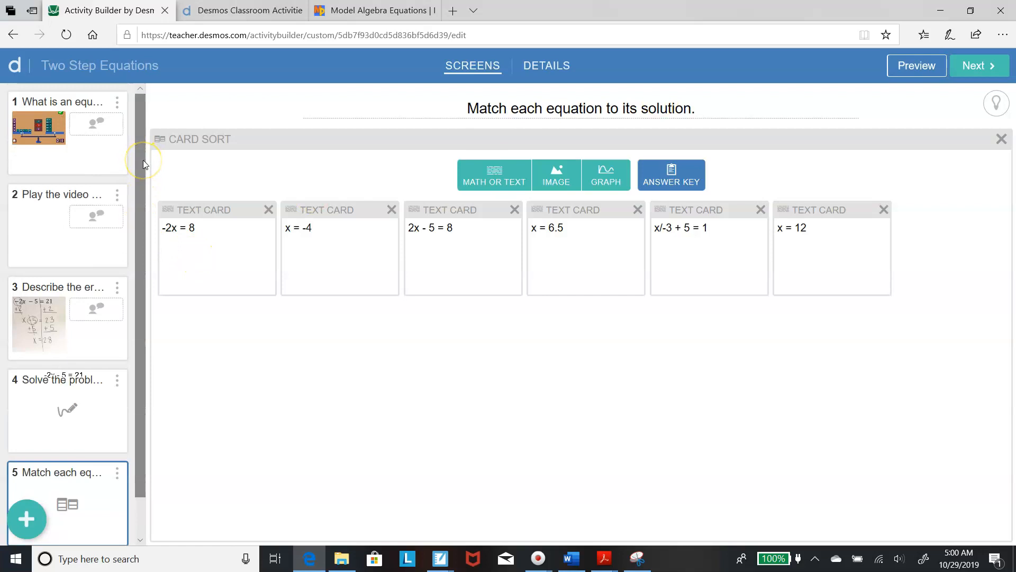